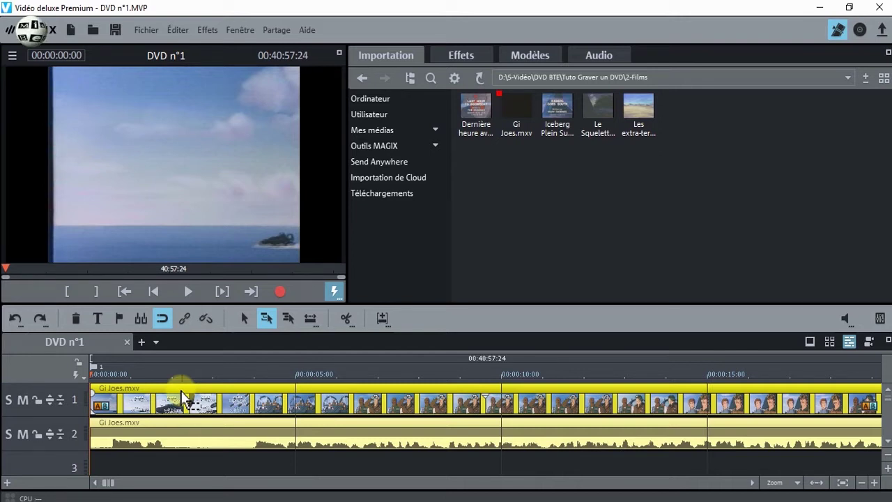
- Disable the film menu and the chapter menu in the disc options of DVD n°1 and preview the disc
{"action": "left_click", "coordinate": [860, 32]}
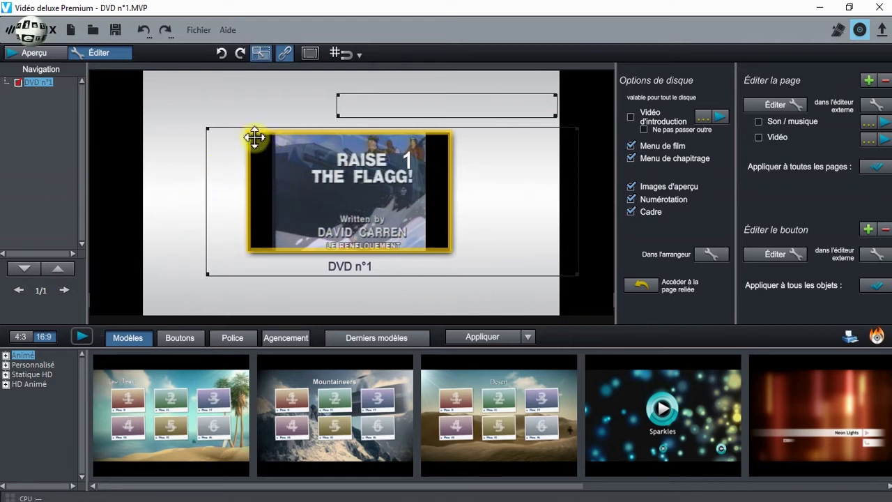
{"action": "left_click", "coordinate": [630, 146]}
{"action": "left_click", "coordinate": [631, 159]}
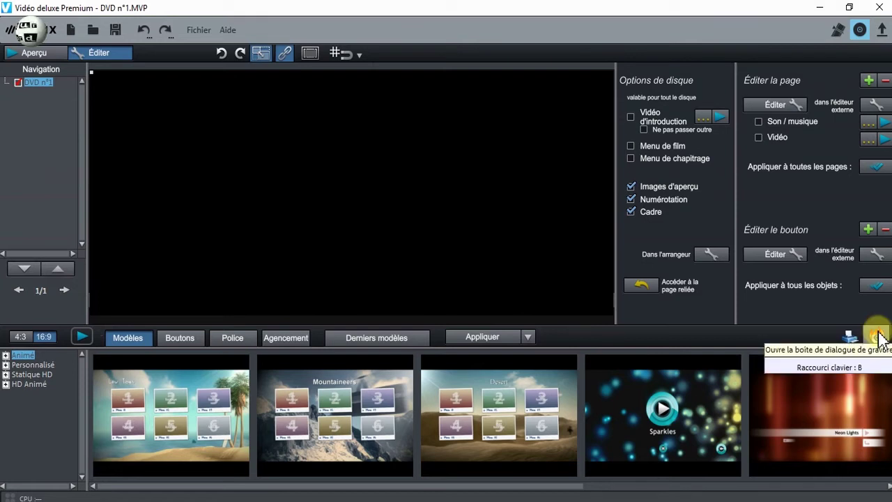
{"action": "left_click", "coordinate": [24, 55]}
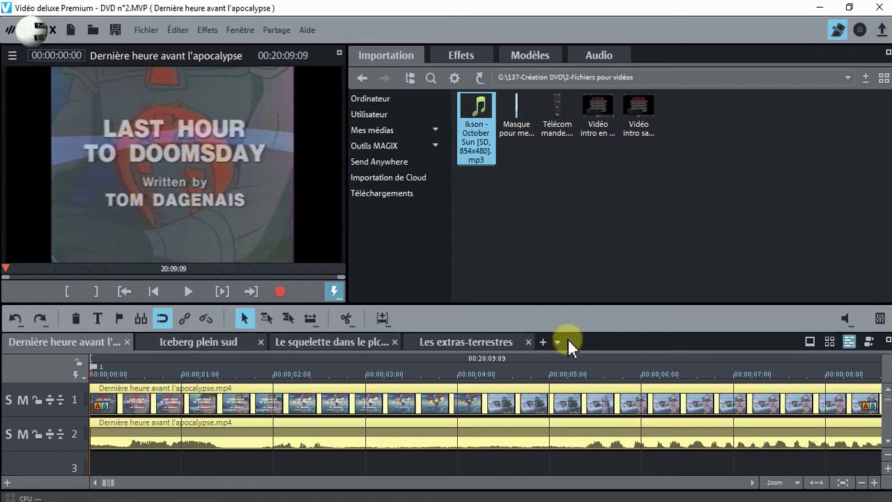
- Switch the DVD n°2 project from film editing to the disc menu design view
{"action": "right_click", "coordinate": [94, 346]}
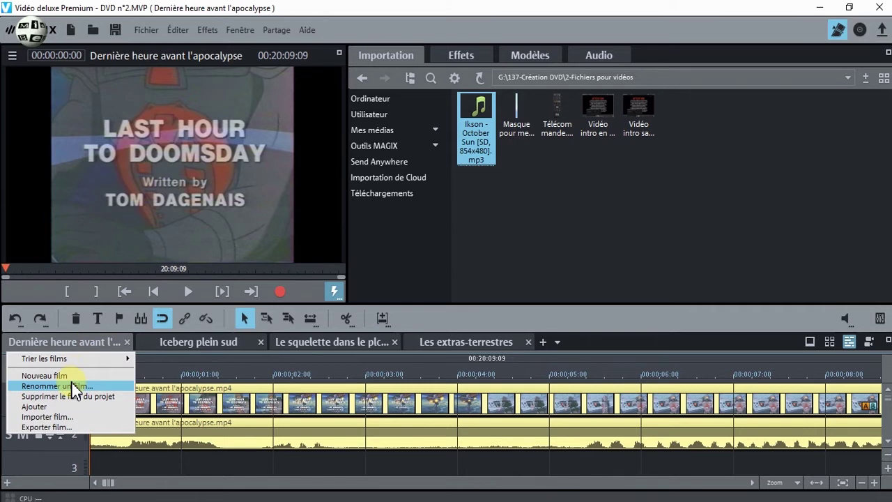
{"action": "left_click", "coordinate": [444, 317]}
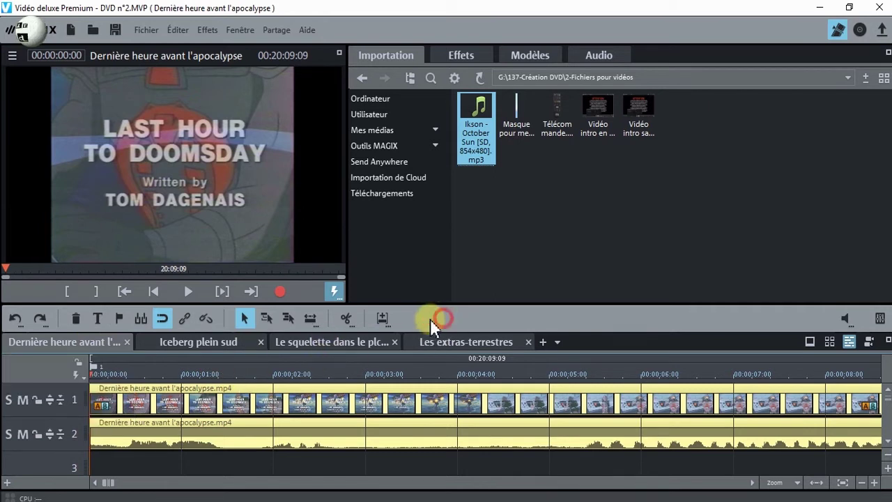
{"action": "left_click", "coordinate": [859, 29]}
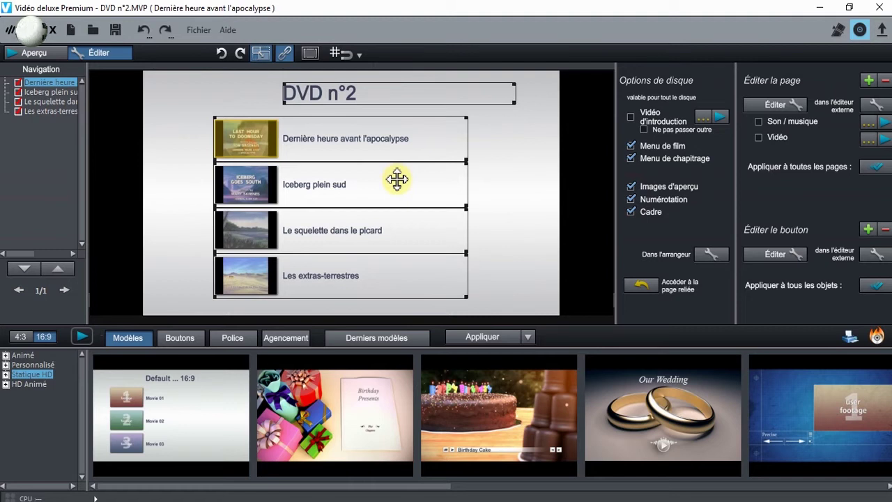
- Browse the static HD menu templates and apply the animated Mountaineers template to the disc menu
{"action": "left_click", "coordinate": [5, 374]}
{"action": "left_click", "coordinate": [34, 383]}
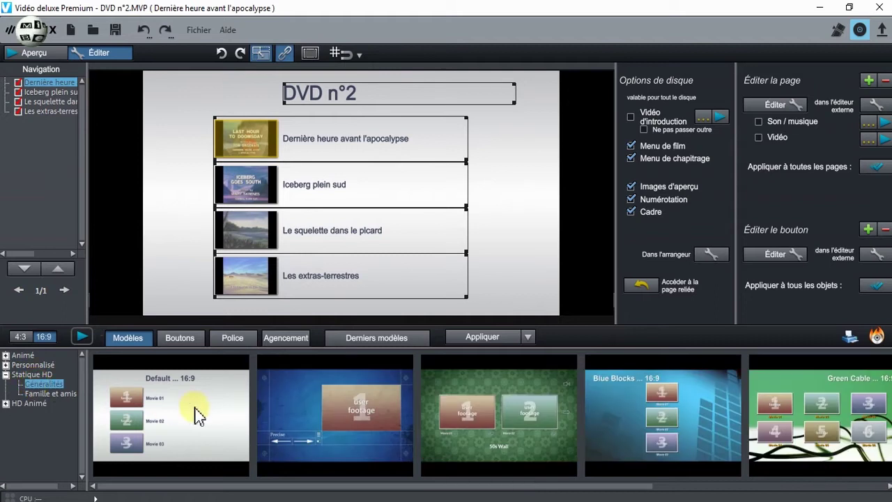
{"action": "left_click", "coordinate": [5, 374]}
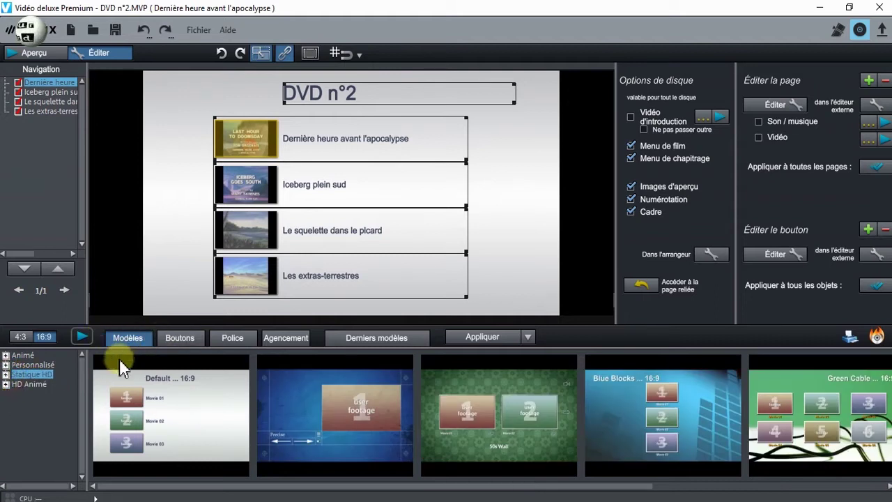
{"action": "left_click", "coordinate": [18, 356]}
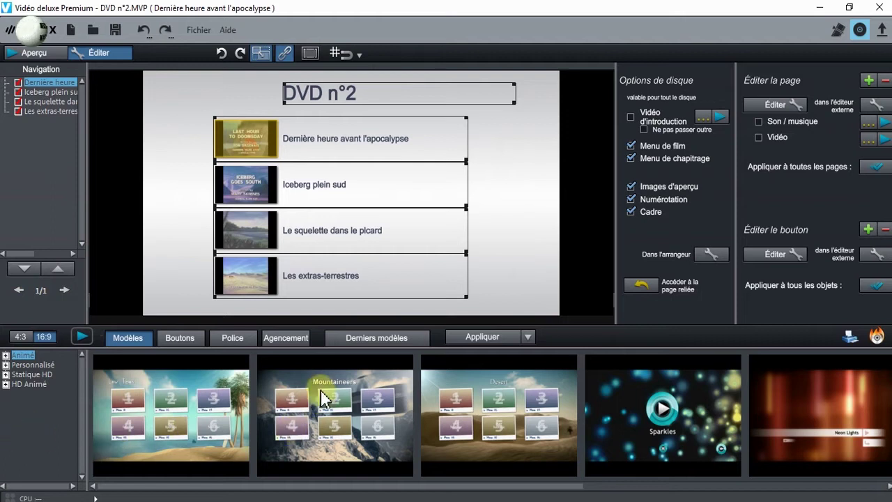
{"action": "left_click", "coordinate": [287, 382]}
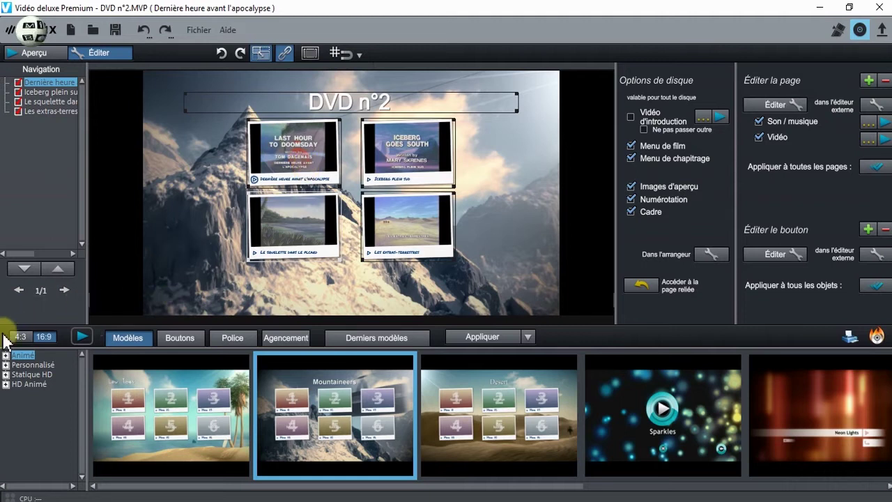
- Apply the Default 16:9 template from the general static HD templates to the disc menu
{"action": "left_click", "coordinate": [6, 374]}
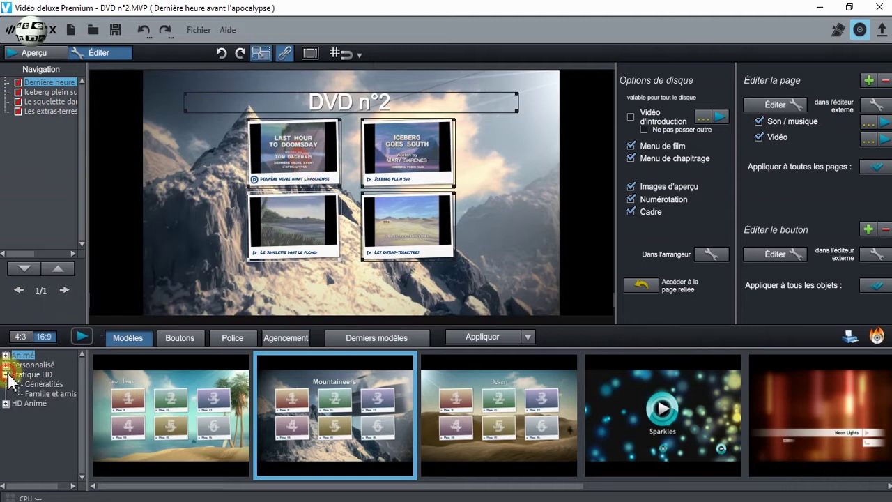
{"action": "left_click", "coordinate": [43, 384]}
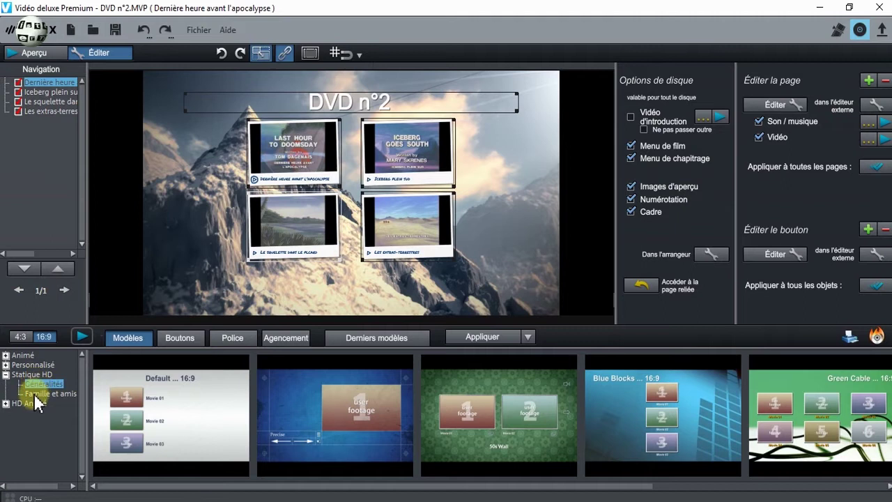
{"action": "left_click", "coordinate": [169, 412]}
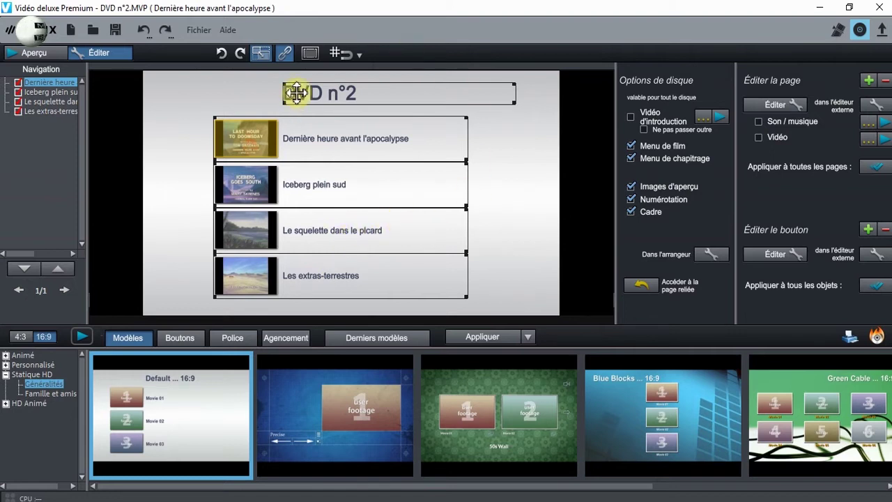
- Replace the disc menu's title text with "Gi Joe" and set its colour to red
{"action": "double_click", "coordinate": [338, 92]}
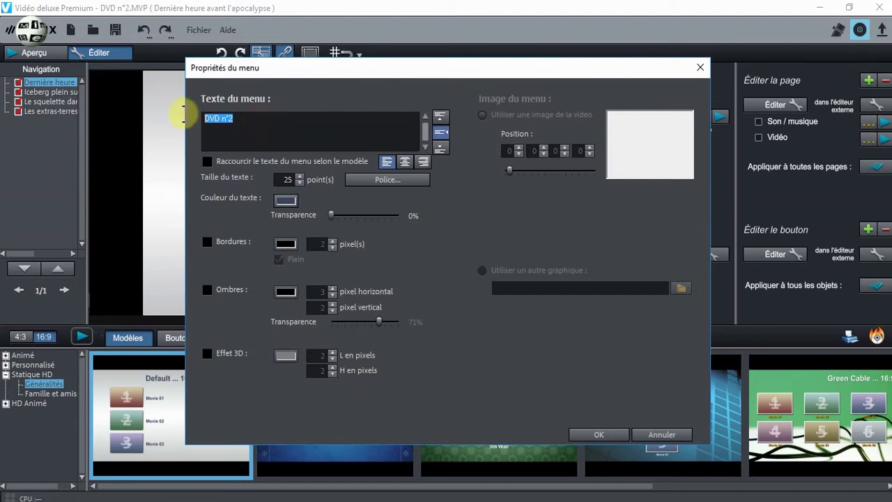
{"action": "type", "text": "Gi Joe"}
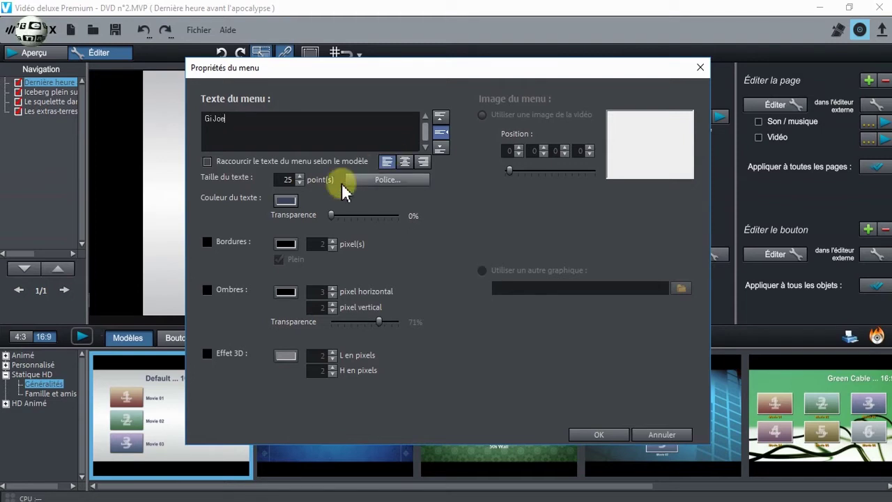
{"action": "left_click", "coordinate": [286, 203]}
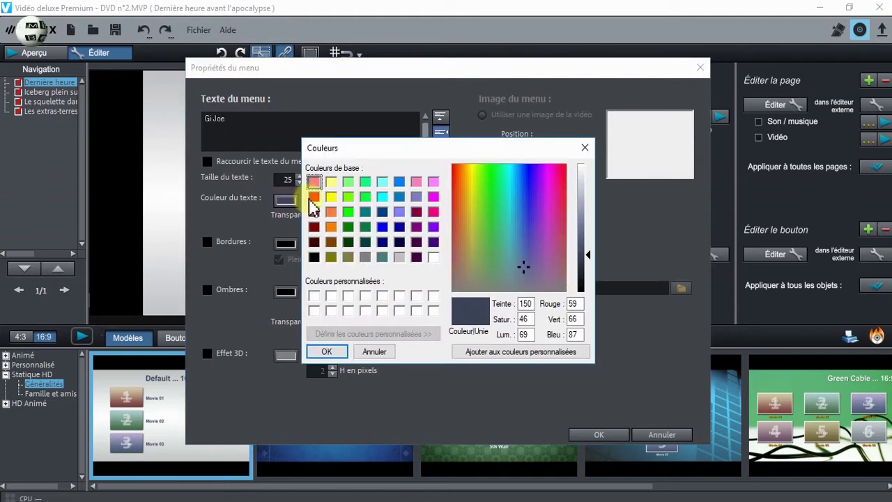
{"action": "left_click", "coordinate": [314, 196]}
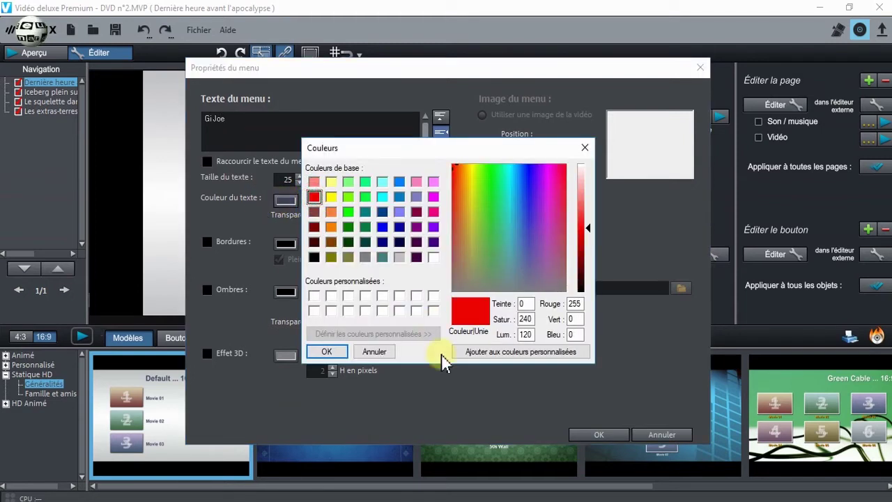
{"action": "left_click", "coordinate": [326, 351]}
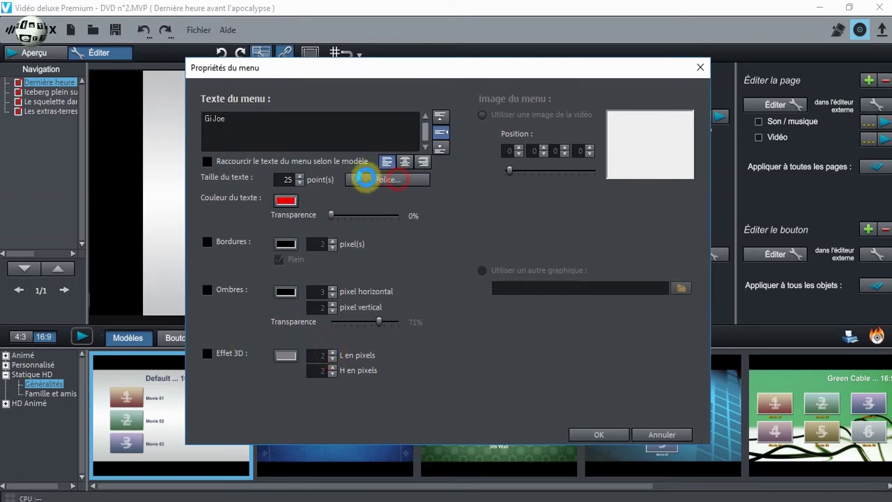
- Set the font of the menu title to Archicoco
{"action": "left_click", "coordinate": [300, 176]}
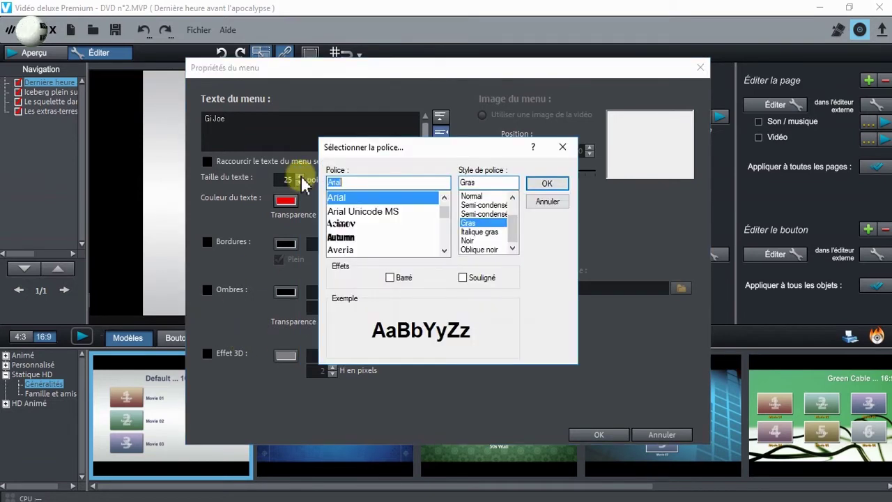
{"action": "scroll", "coordinate": [395, 202], "scroll_direction": "up", "scroll_amount": 3}
{"action": "left_click", "coordinate": [363, 211]}
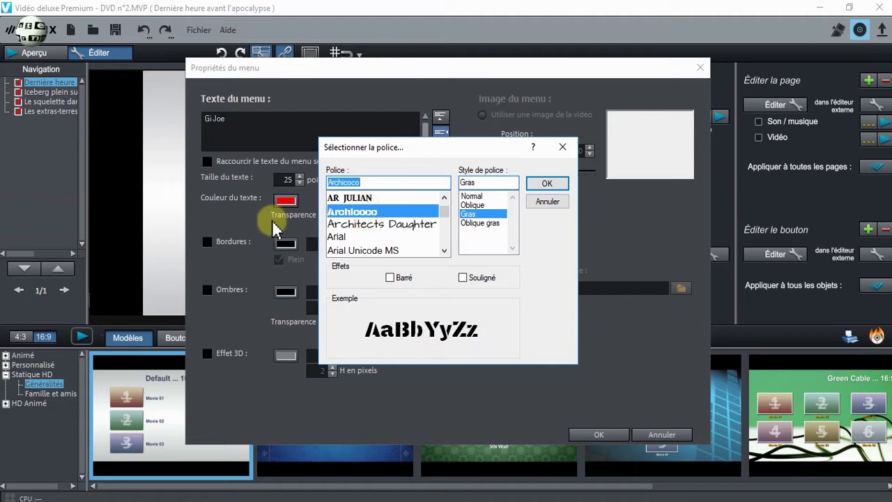
{"action": "left_click", "coordinate": [551, 183]}
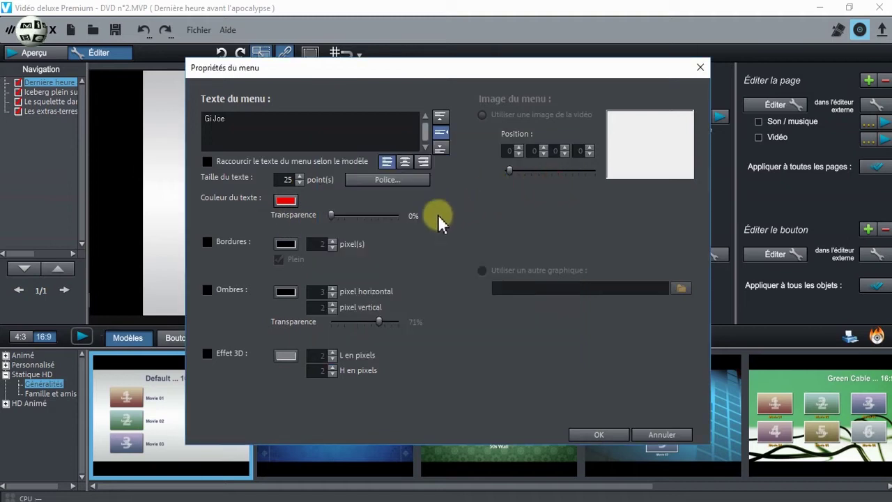
- Centre-align the menu title text and move the title box so it sits centred above the film list
{"action": "left_click", "coordinate": [387, 164]}
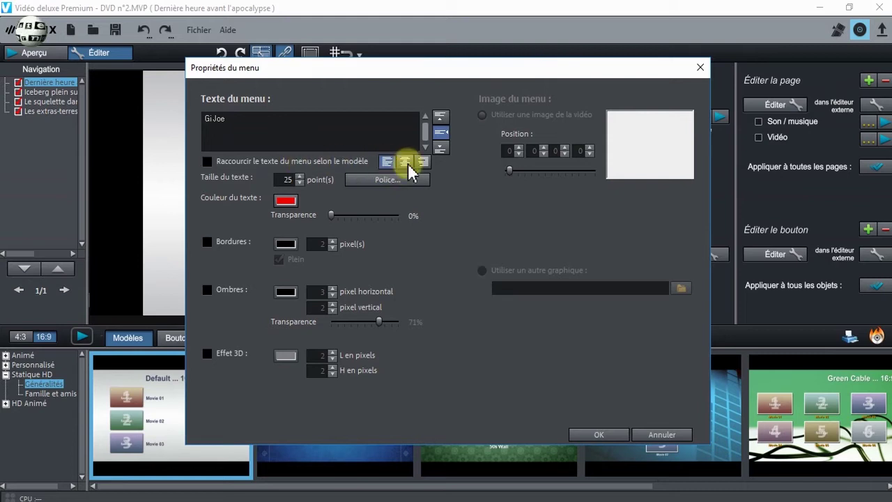
{"action": "left_click", "coordinate": [407, 164]}
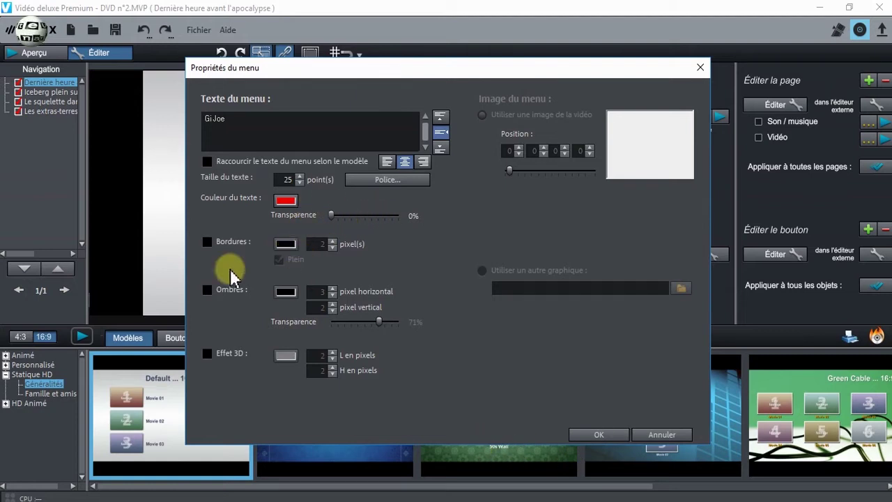
{"action": "left_click", "coordinate": [600, 435]}
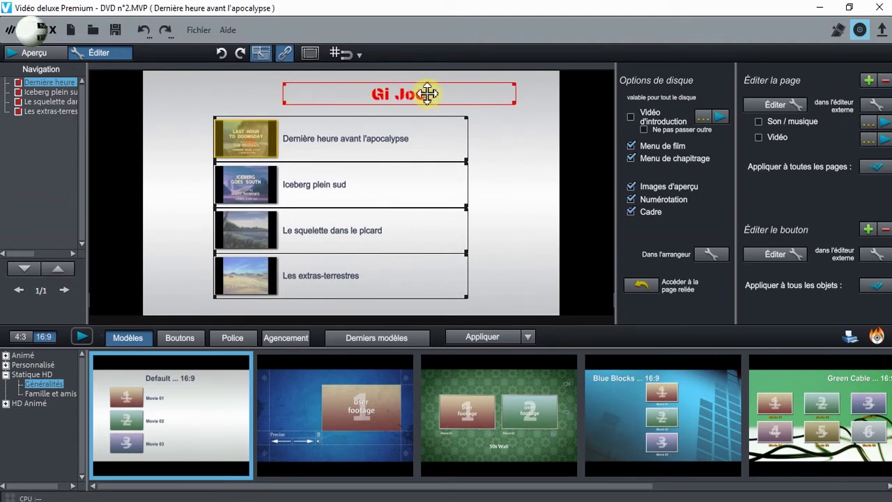
{"action": "left_click_drag", "start_coordinate": [427, 93], "coordinate": [372, 96]}
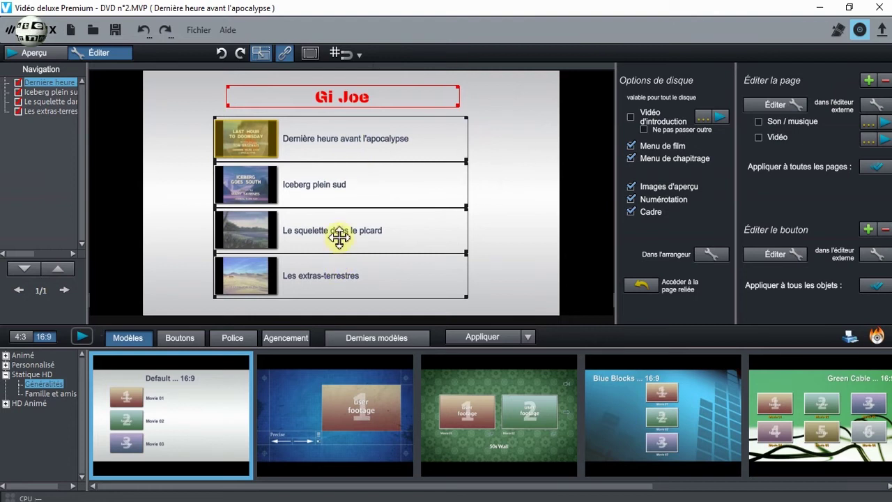
- Correct the third film entry's text to "Le squelette dans le placard" and format it in red at 16 points
{"action": "left_click", "coordinate": [375, 225]}
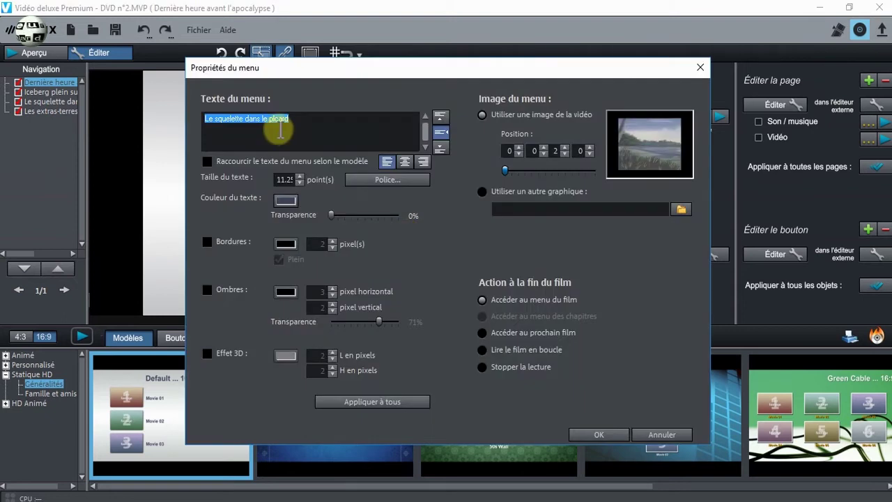
{"action": "left_click", "coordinate": [277, 119]}
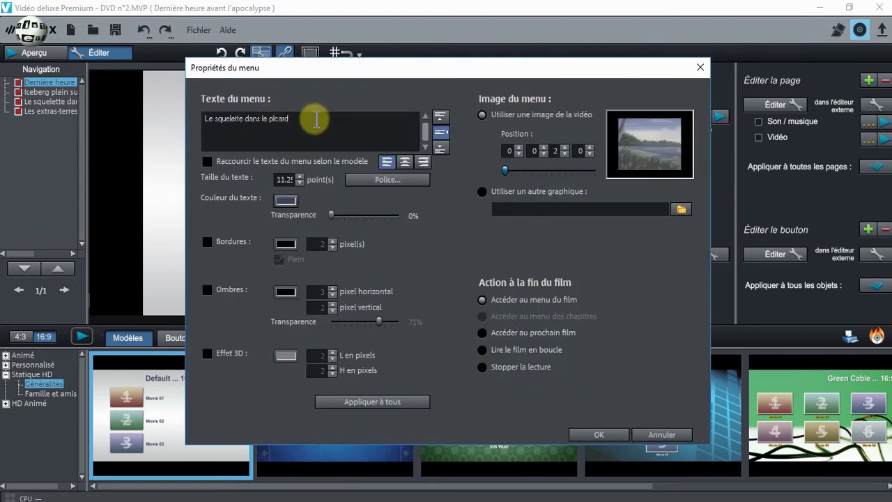
{"action": "left_click", "coordinate": [285, 202]}
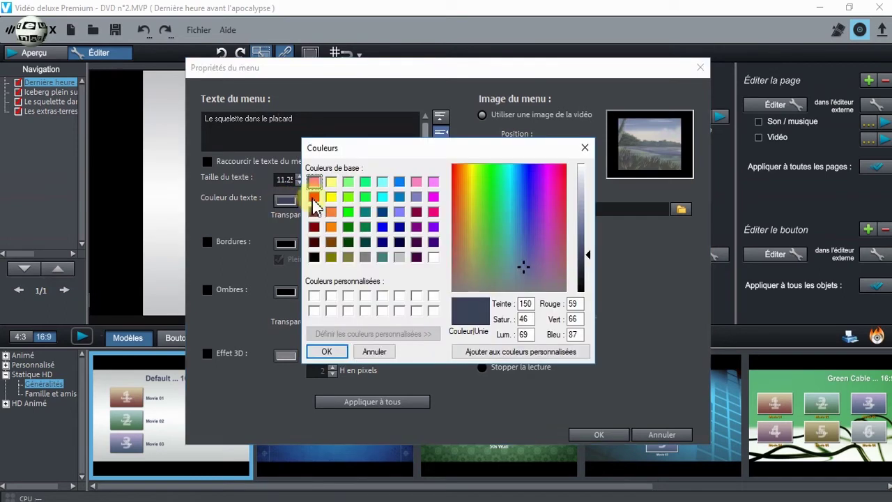
{"action": "left_click", "coordinate": [313, 197]}
{"action": "left_click", "coordinate": [326, 351]}
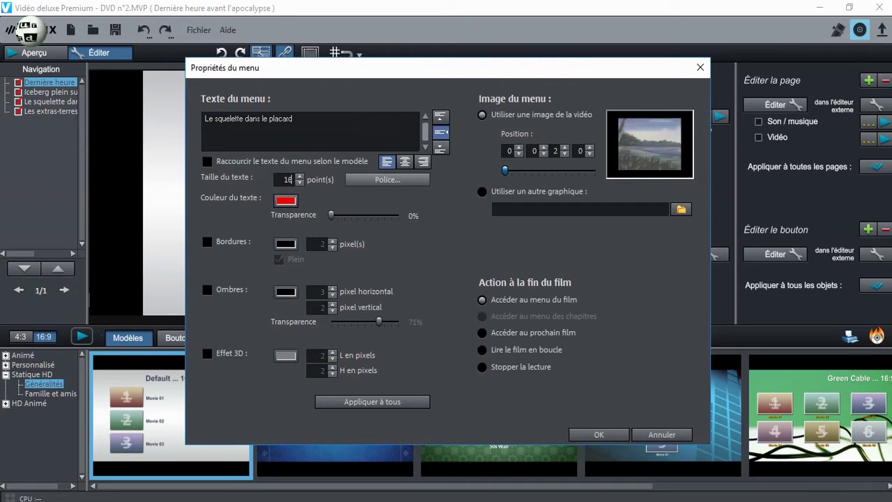
- Set the font of the third film entry's text to Archicoco
{"action": "left_click", "coordinate": [383, 179]}
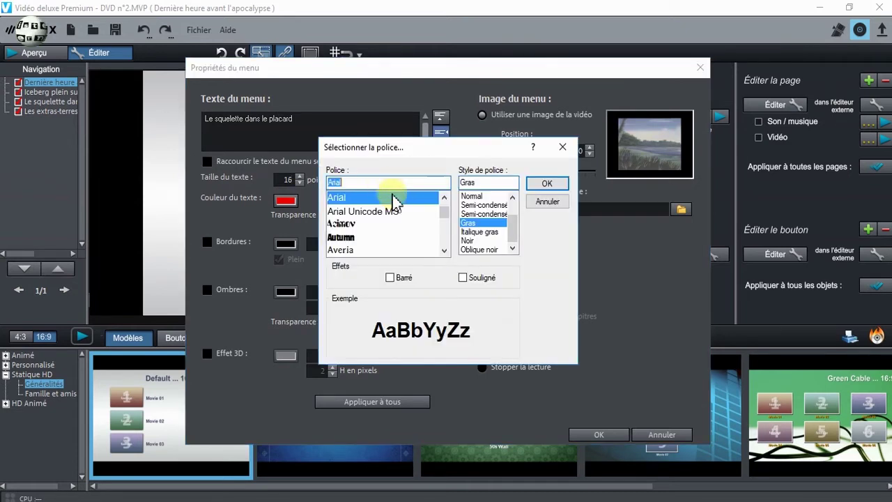
{"action": "scroll", "coordinate": [441, 199], "scroll_direction": "up", "scroll_amount": 2}
{"action": "left_click", "coordinate": [368, 199]}
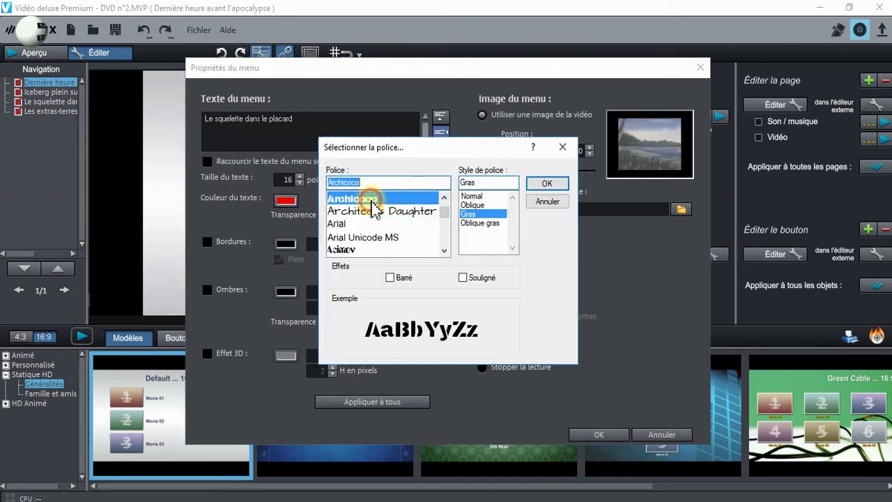
{"action": "left_click", "coordinate": [547, 185]}
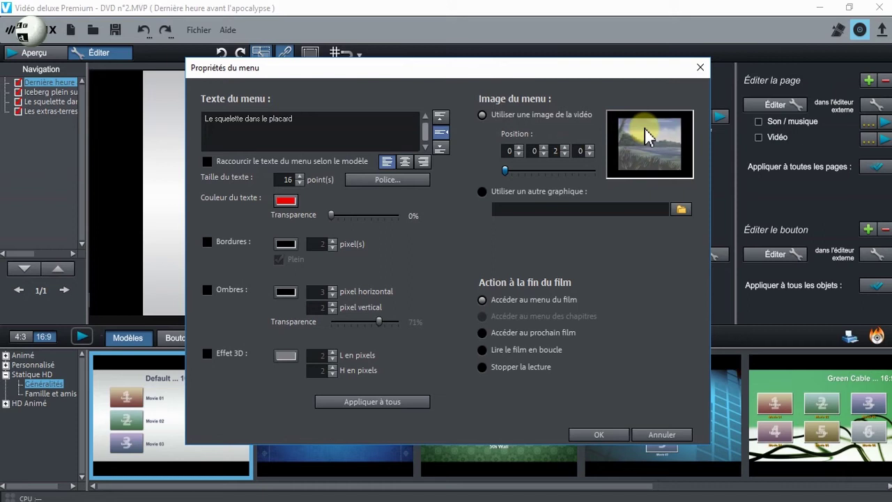
- Adjust the video frame used as the third entry's menu image and apply the entry's formatting to all film entries
{"action": "mouse_move", "coordinate": [504, 170]}
{"action": "left_mouse_down"}
{"action": "mouse_move", "coordinate": [517, 163]}
{"action": "mouse_move", "coordinate": [591, 172]}
{"action": "mouse_move", "coordinate": [505, 172]}
{"action": "left_mouse_up"}
{"action": "left_click", "coordinate": [563, 147]}
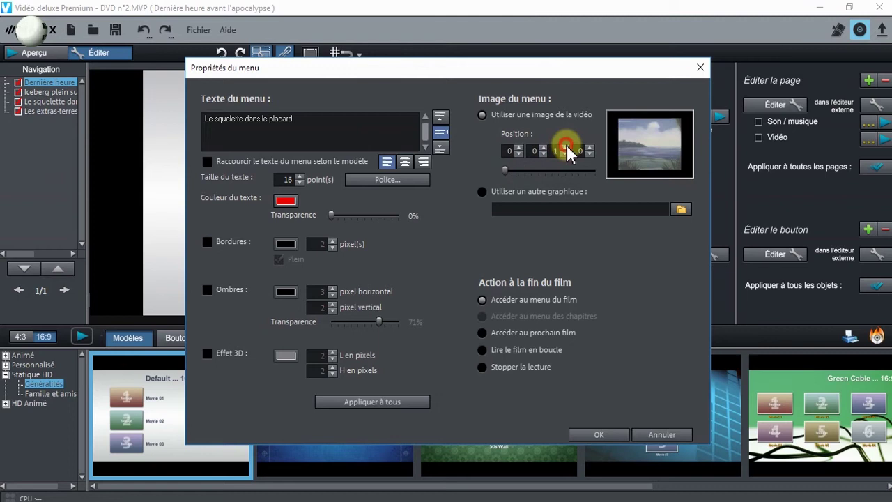
{"action": "left_click", "coordinate": [564, 147]}
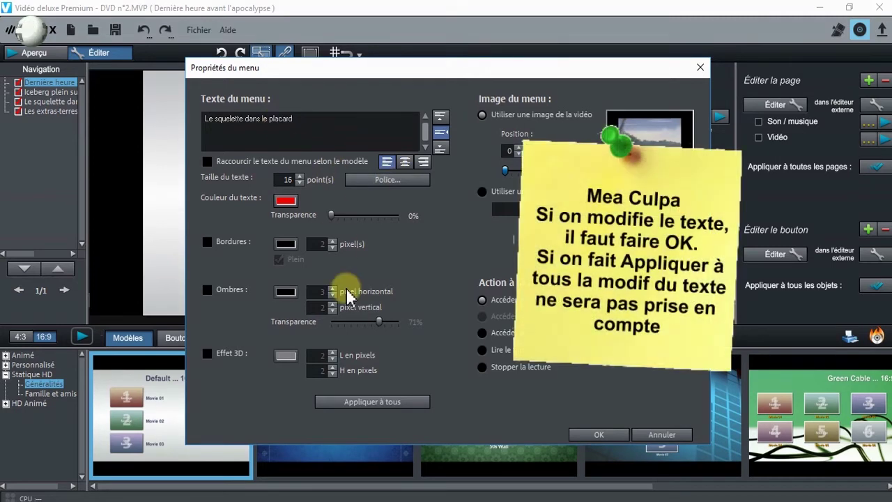
{"action": "left_click", "coordinate": [366, 403]}
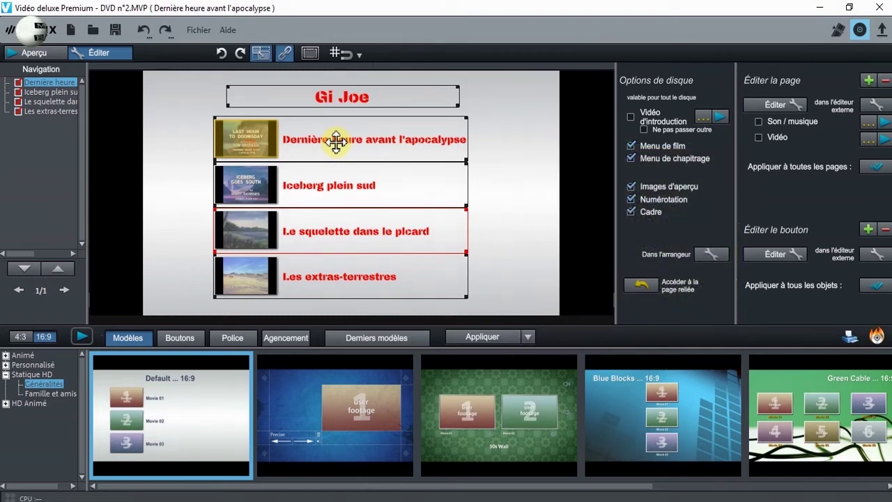
- Review the menu page's background image and background video options without applying any change
{"action": "left_click", "coordinate": [336, 141]}
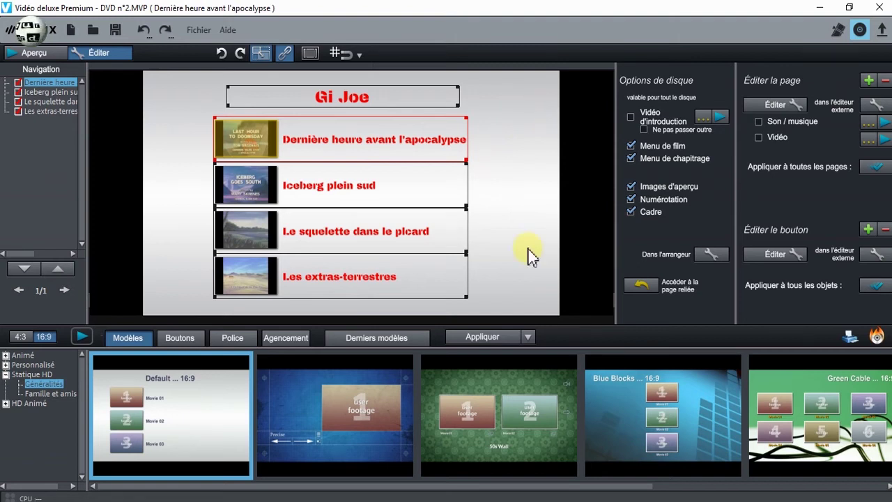
{"action": "left_click", "coordinate": [776, 106]}
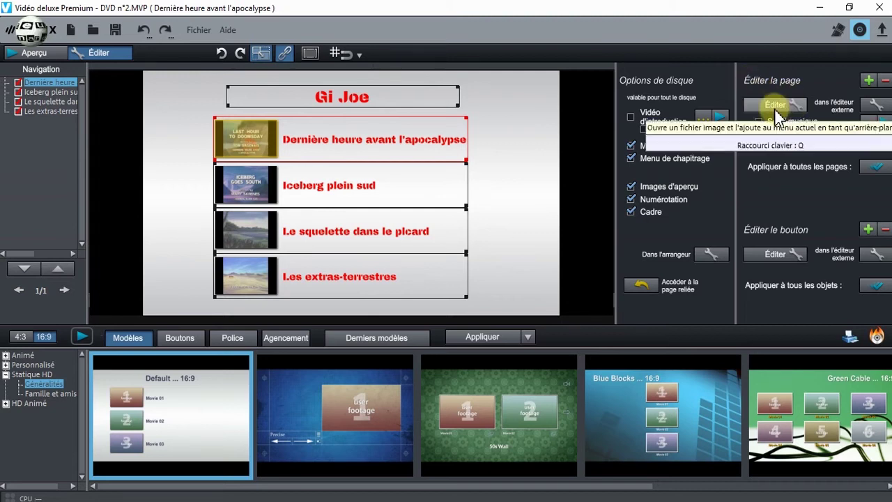
{"action": "left_click", "coordinate": [766, 104]}
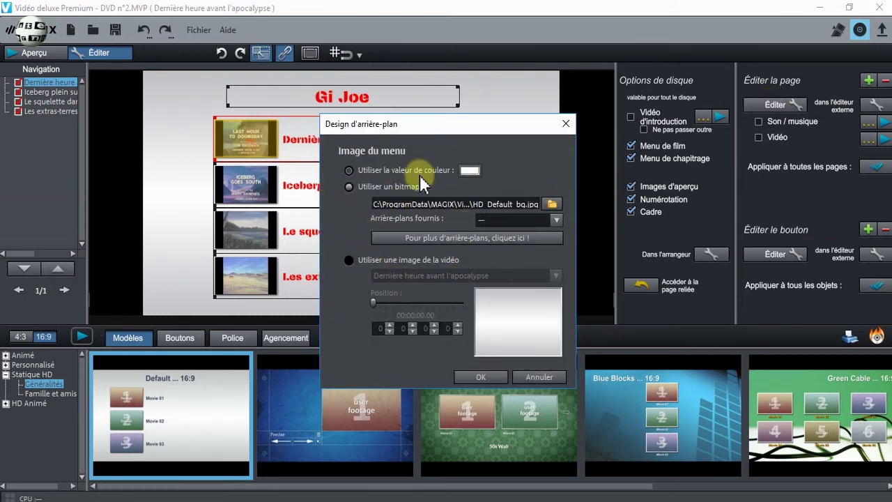
{"action": "left_click", "coordinate": [365, 191]}
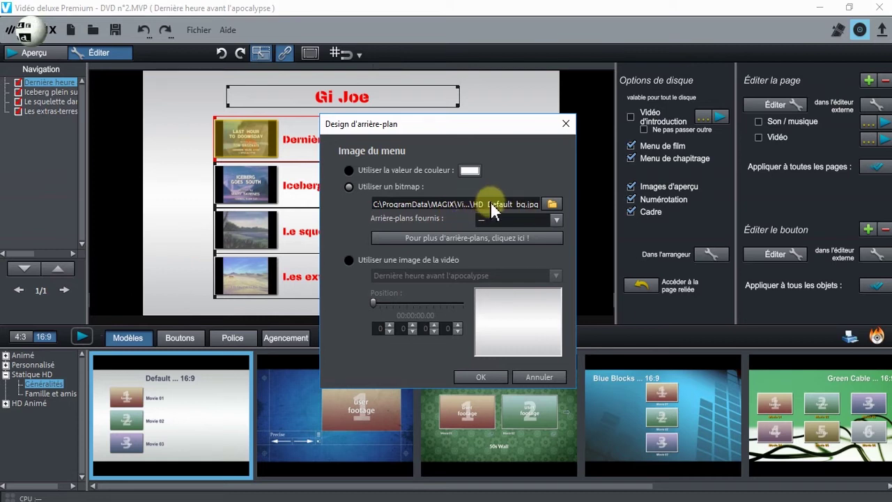
{"action": "left_click", "coordinate": [534, 376]}
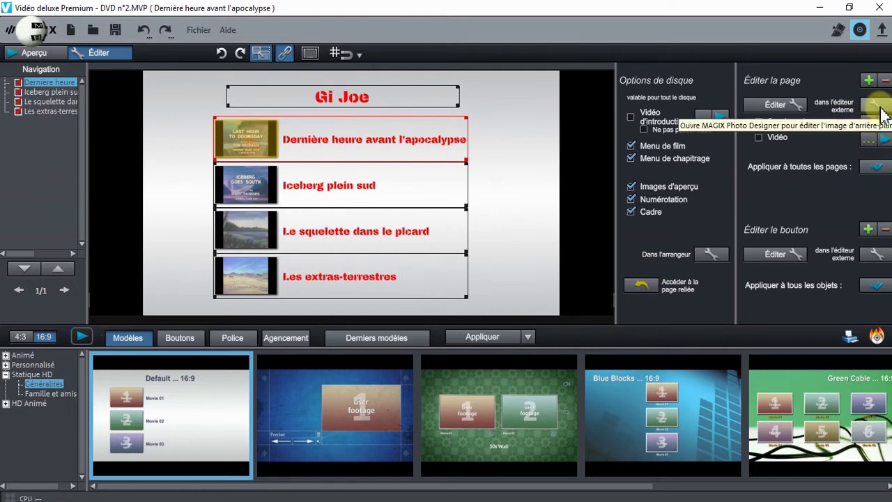
{"action": "left_click", "coordinate": [866, 139]}
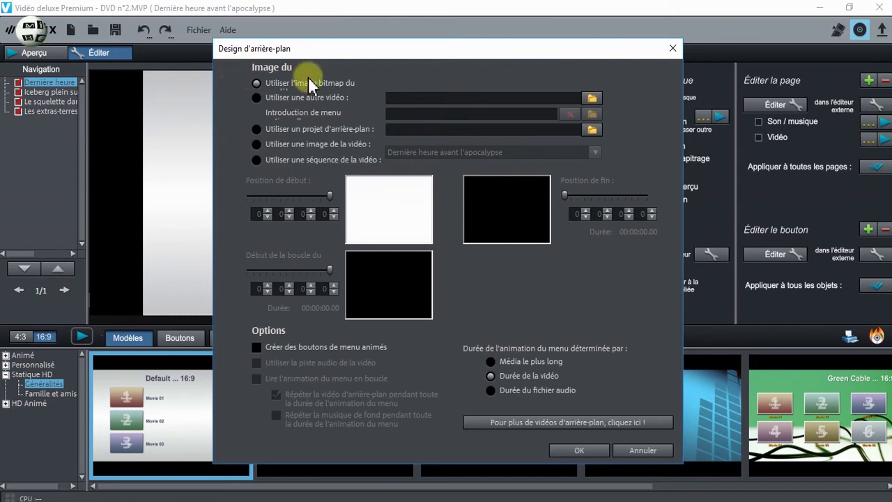
{"action": "left_click", "coordinate": [631, 450]}
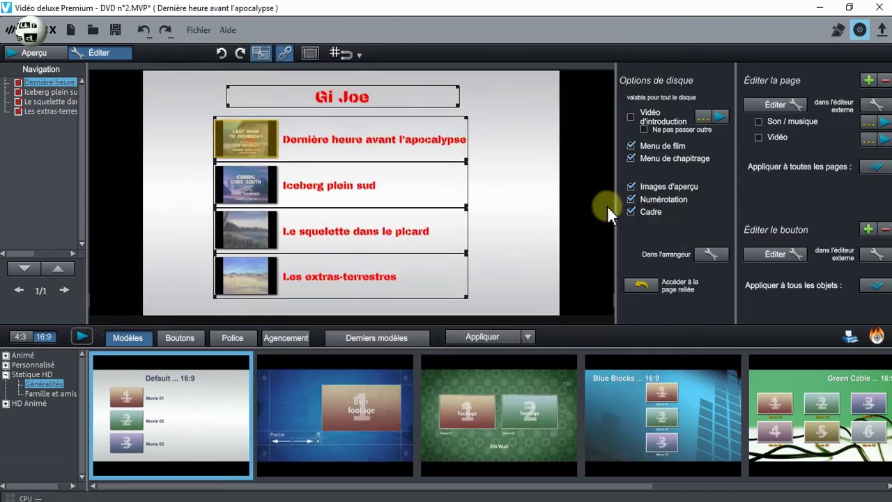
- Open the menu in the arranger and inspect its timeline tracks from the background image down to track 16
{"action": "left_click", "coordinate": [709, 256]}
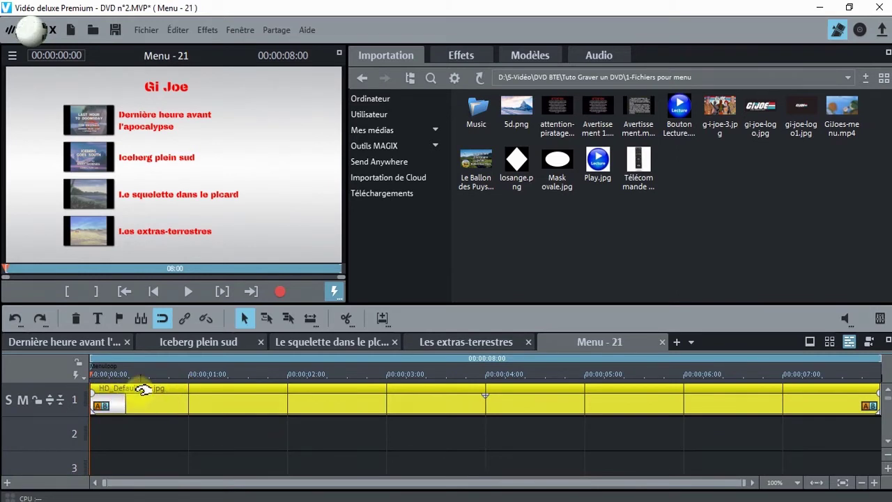
{"action": "left_click", "coordinate": [884, 341]}
{"action": "left_click_drag", "start_coordinate": [884, 181], "coordinate": [880, 442]}
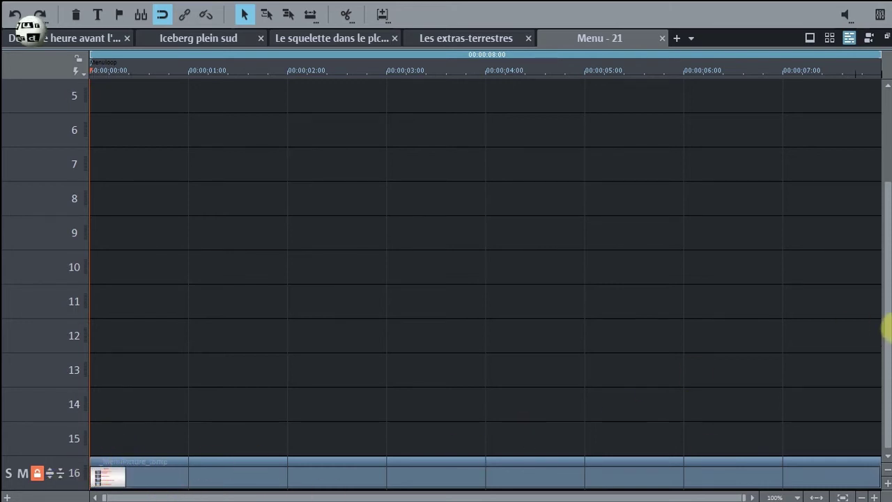
{"action": "left_click_drag", "start_coordinate": [886, 319], "coordinate": [883, 63]}
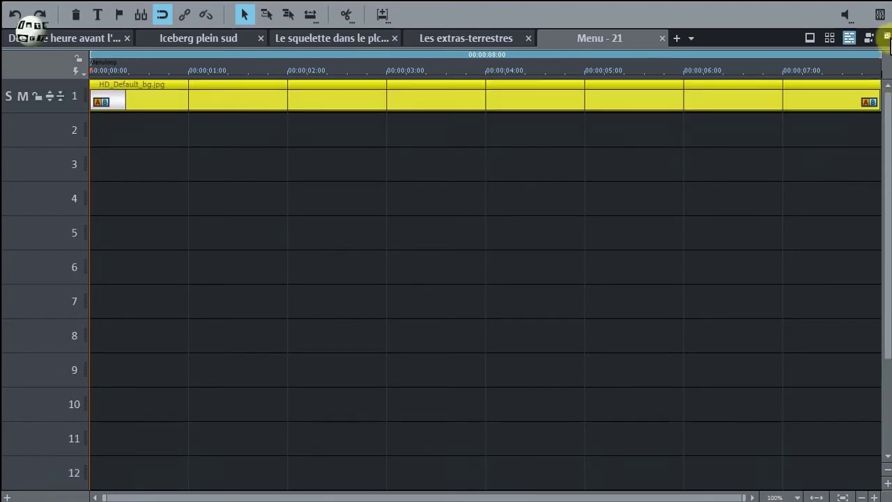
{"action": "left_click", "coordinate": [880, 15]}
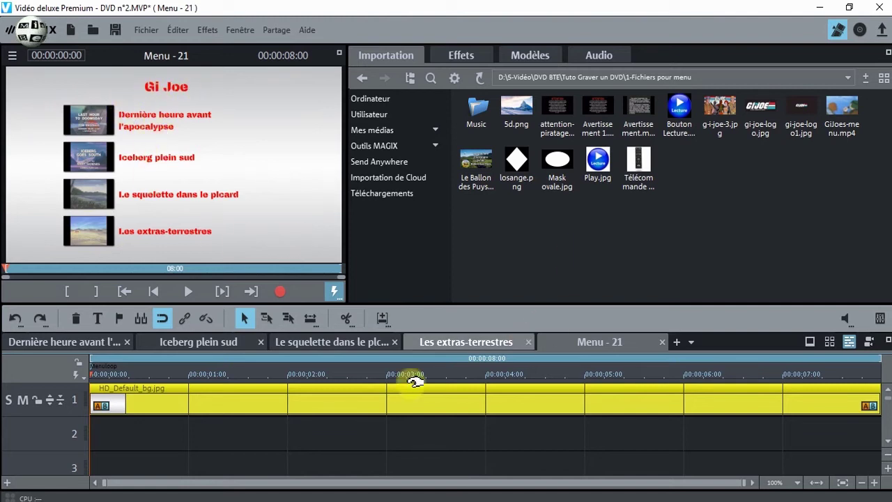
- Place 5d.png at the start of track 2 and extend it to the menu's full 8 seconds
{"action": "left_click", "coordinate": [517, 110]}
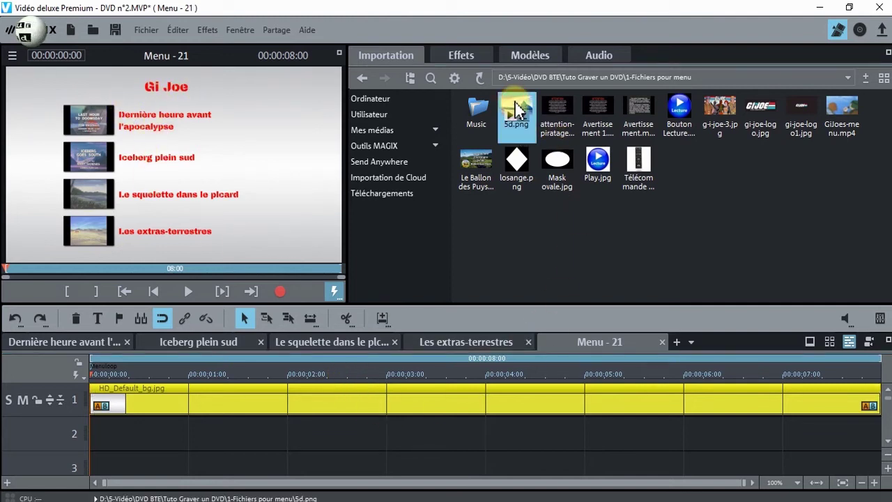
{"action": "left_click_drag", "start_coordinate": [516, 110], "coordinate": [70, 427]}
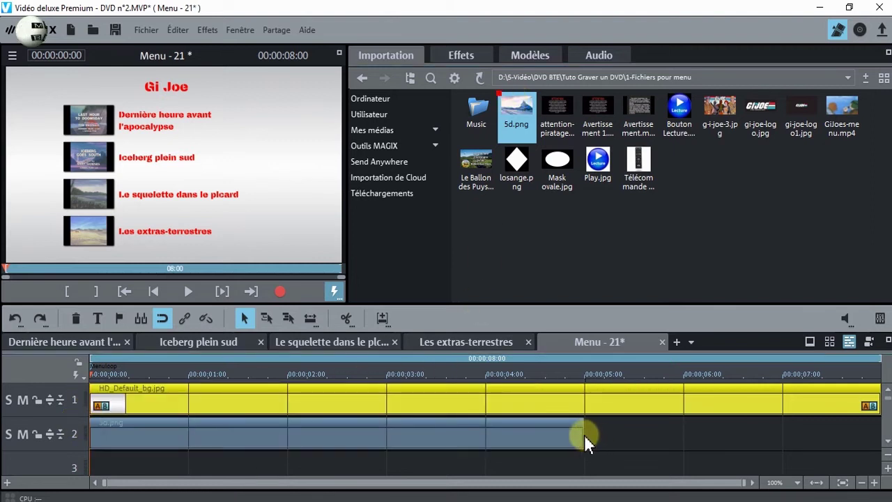
{"action": "left_click_drag", "start_coordinate": [583, 437], "coordinate": [879, 437]}
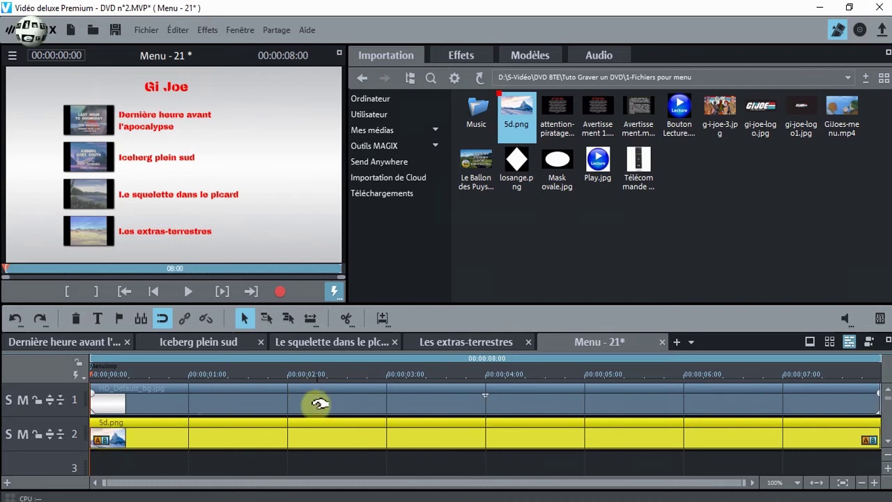
- Mute track 1 holding the default background and return to the disc menu editor, accepting the changes
{"action": "left_click", "coordinate": [19, 400]}
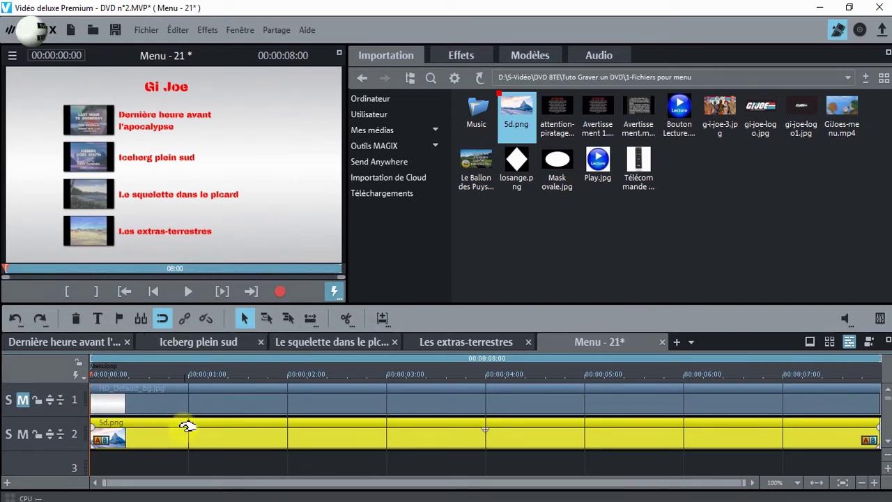
{"action": "left_click", "coordinate": [859, 31]}
{"action": "left_click", "coordinate": [352, 298]}
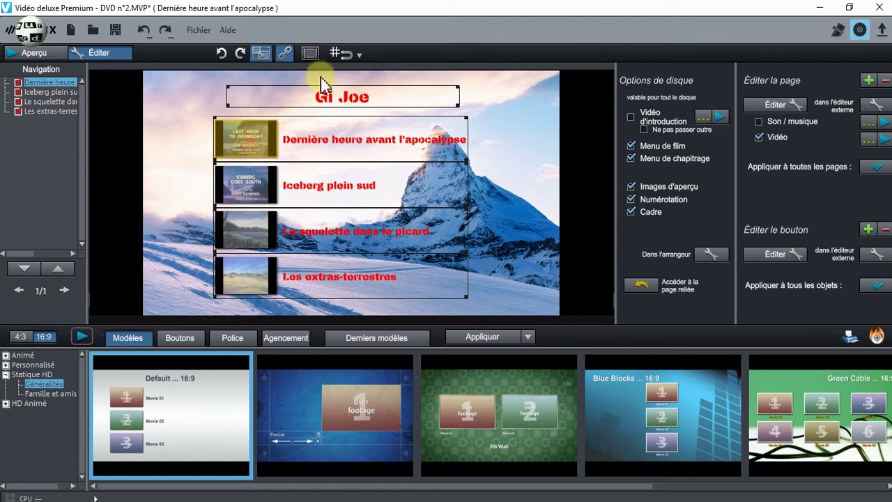
- Display the safe-area frame and the alignment grid on the menu page, with dark grid lines (Trame foncée)
{"action": "left_click", "coordinate": [311, 53]}
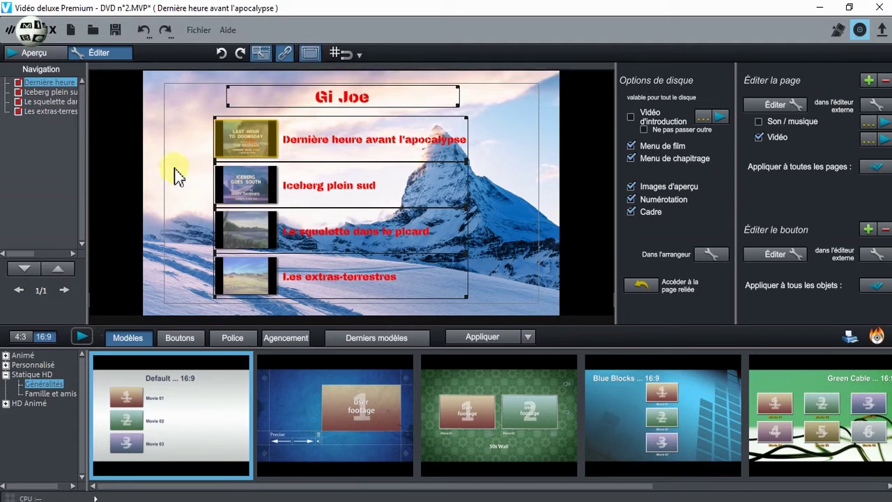
{"action": "left_click", "coordinate": [336, 54]}
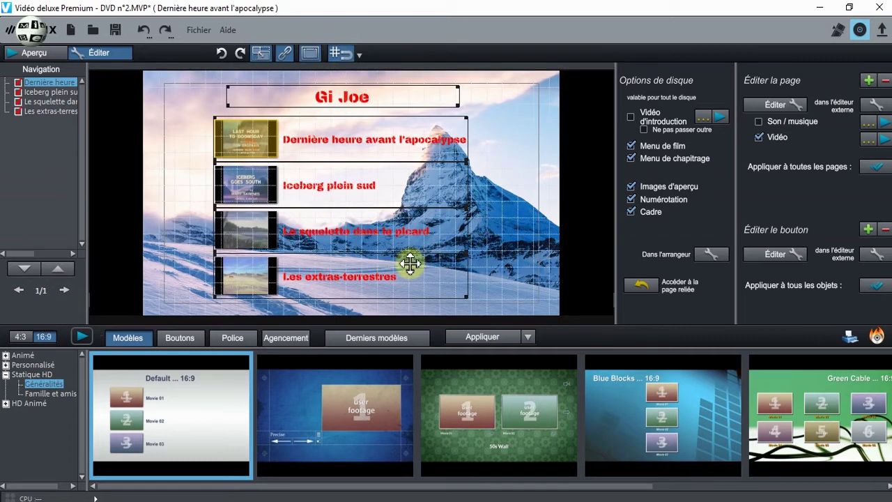
{"action": "left_click", "coordinate": [359, 57]}
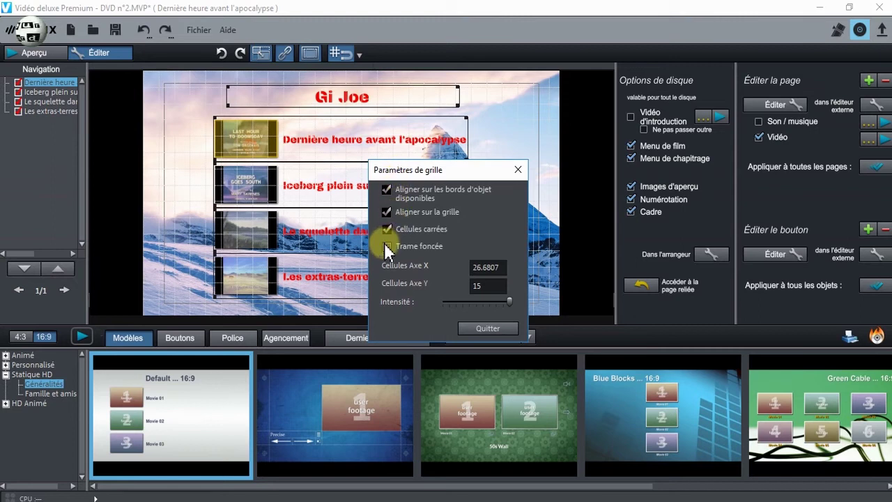
{"action": "left_click", "coordinate": [487, 328]}
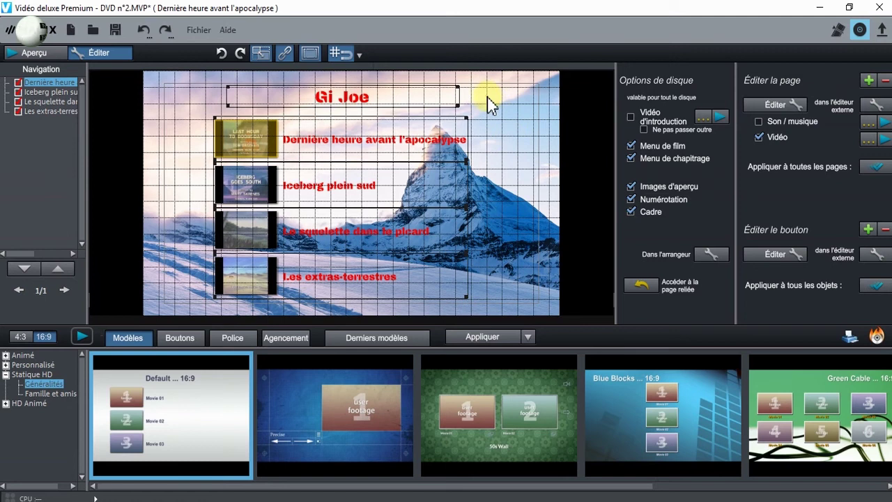
- Check the grid cell settings and move the first film entry slightly down, snapping it to the grid
{"action": "left_click", "coordinate": [362, 63]}
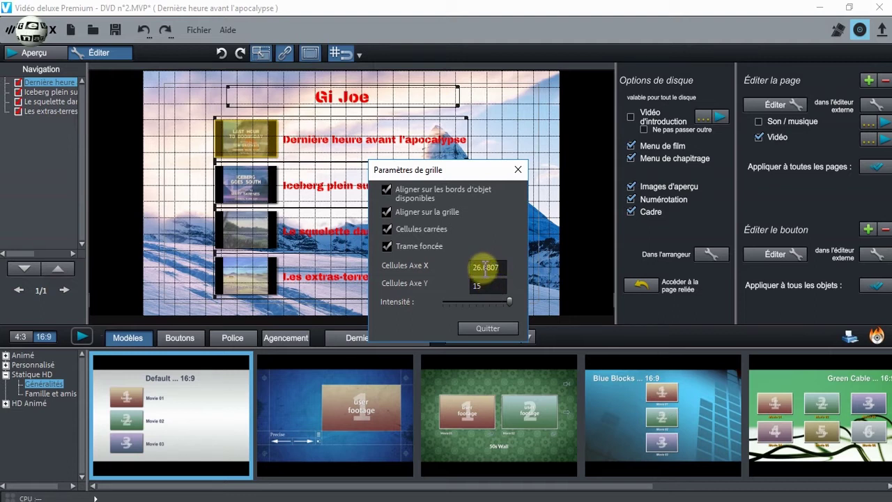
{"action": "left_click", "coordinate": [475, 328]}
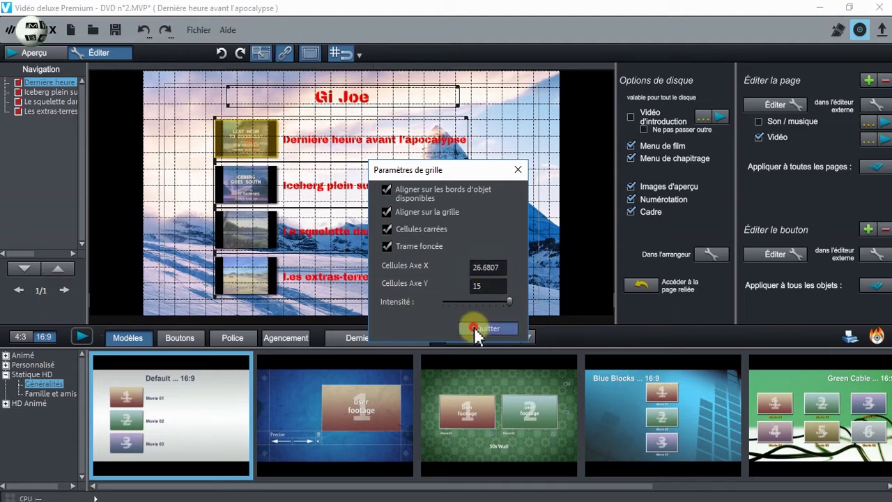
{"action": "mouse_move", "coordinate": [225, 126]}
{"action": "left_mouse_down"}
{"action": "mouse_move", "coordinate": [242, 129]}
{"action": "mouse_move", "coordinate": [226, 129]}
{"action": "left_mouse_up"}
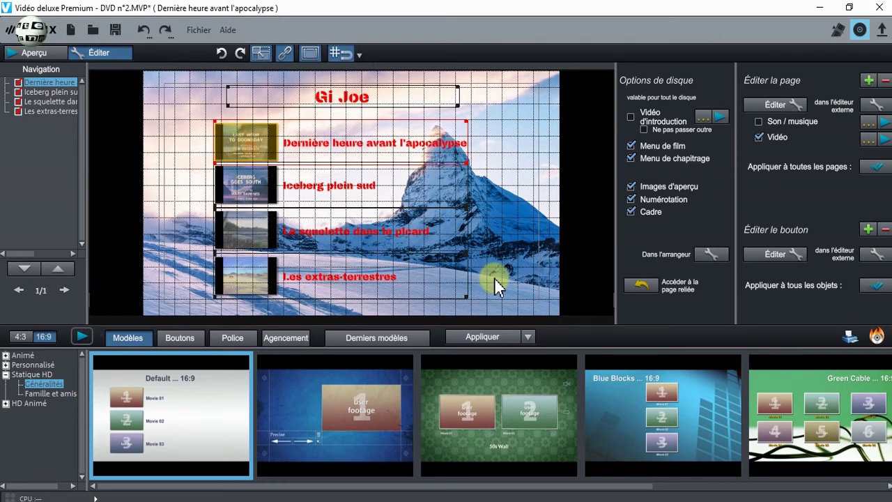
- Reopen the menu in the arranger and delete the 5d.png background from track 2
{"action": "left_click", "coordinate": [718, 256]}
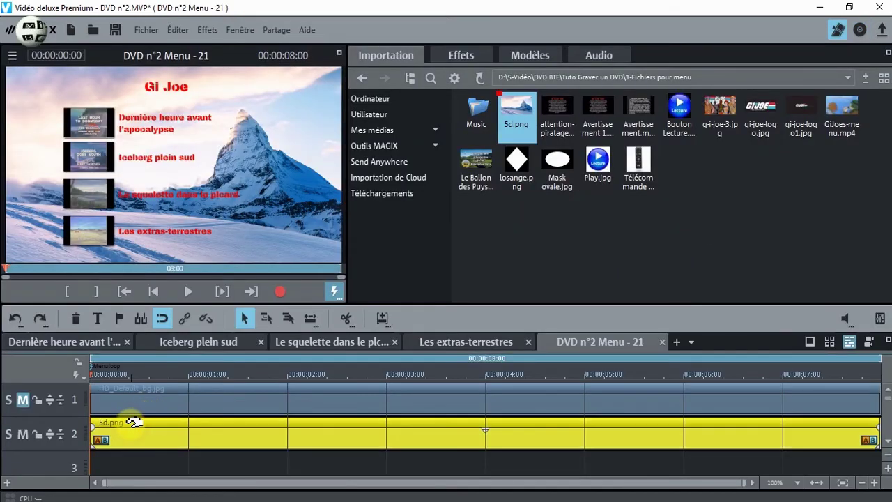
{"action": "right_click", "coordinate": [134, 422]}
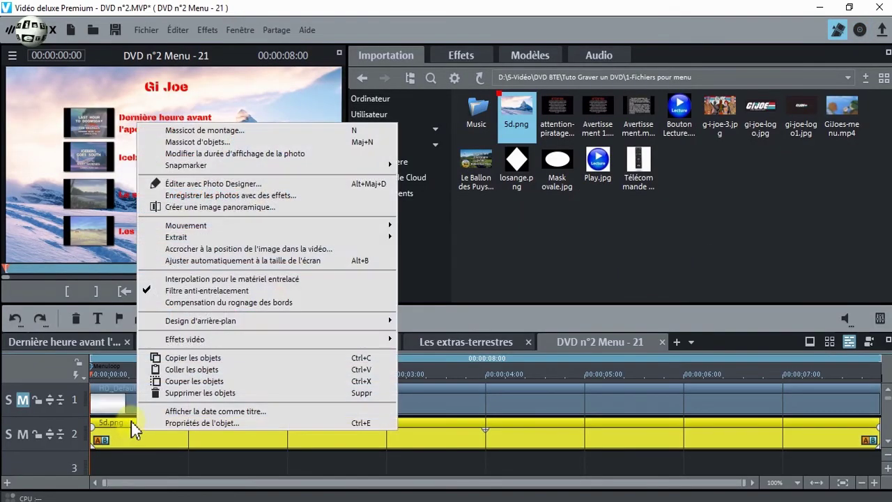
{"action": "left_click", "coordinate": [174, 393]}
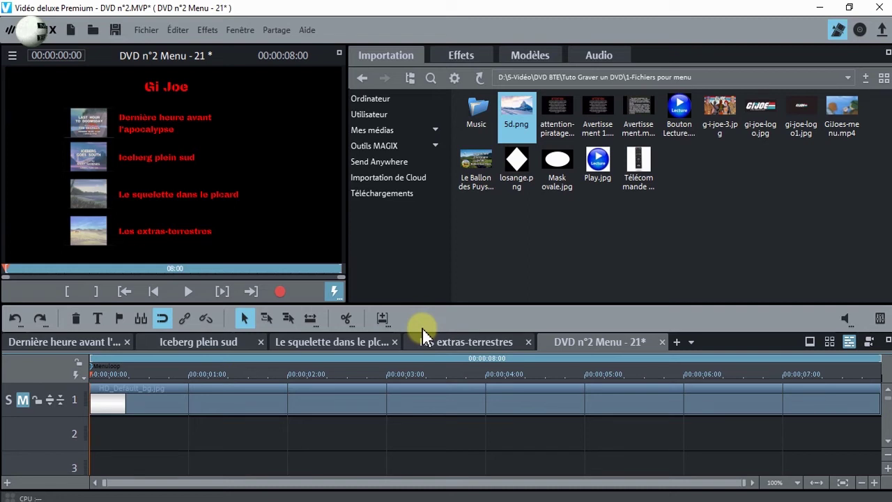
- Place the video GiJoes-menu.mp4 at the start of track 2 as the menu background
{"action": "mouse_move", "coordinate": [838, 136]}
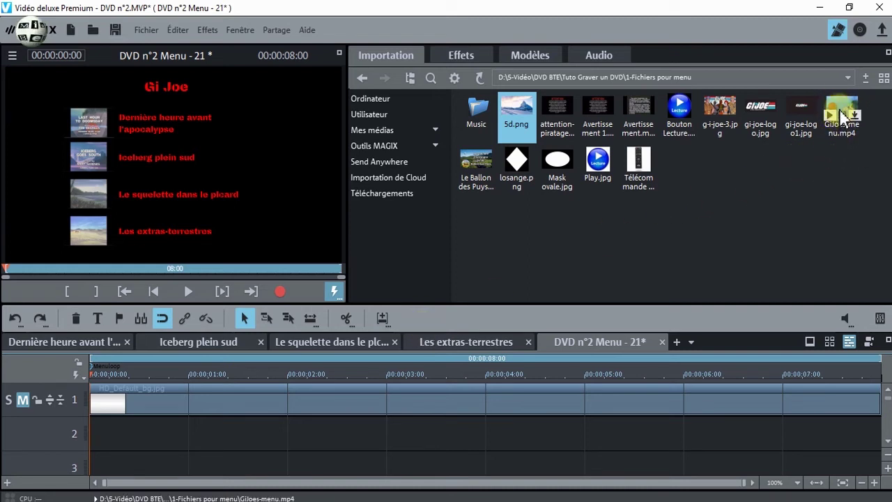
{"action": "left_click", "coordinate": [839, 126]}
{"action": "left_click_drag", "start_coordinate": [416, 411], "coordinate": [95, 446]}
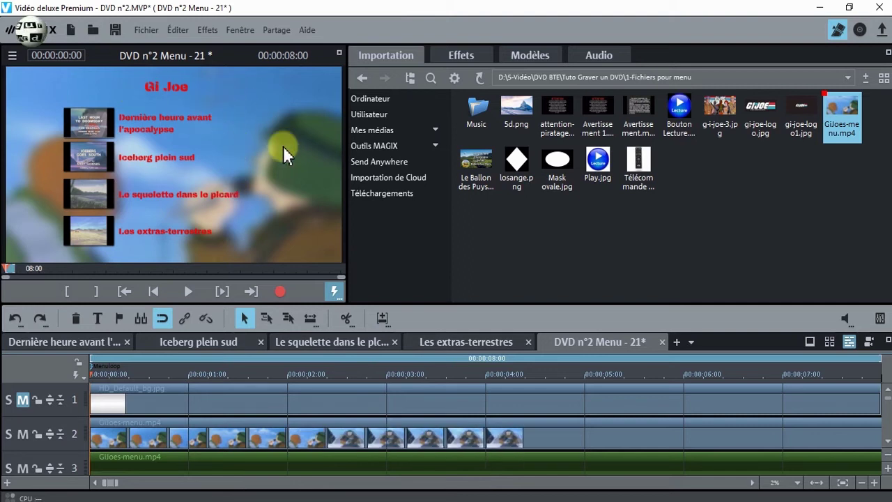
- Ungroup the GiJoes-menu.mp4 clip and delete its audio object from track 3
{"action": "left_click", "coordinate": [223, 434]}
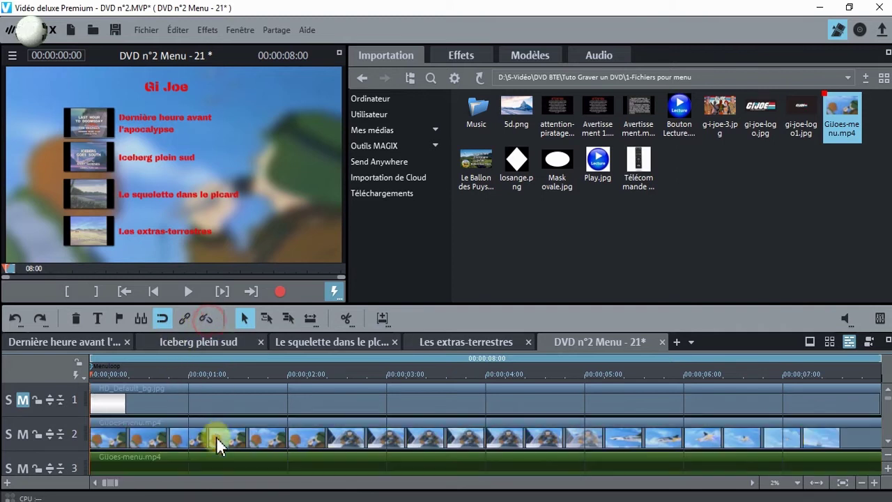
{"action": "left_click", "coordinate": [189, 463]}
{"action": "right_click", "coordinate": [190, 464]}
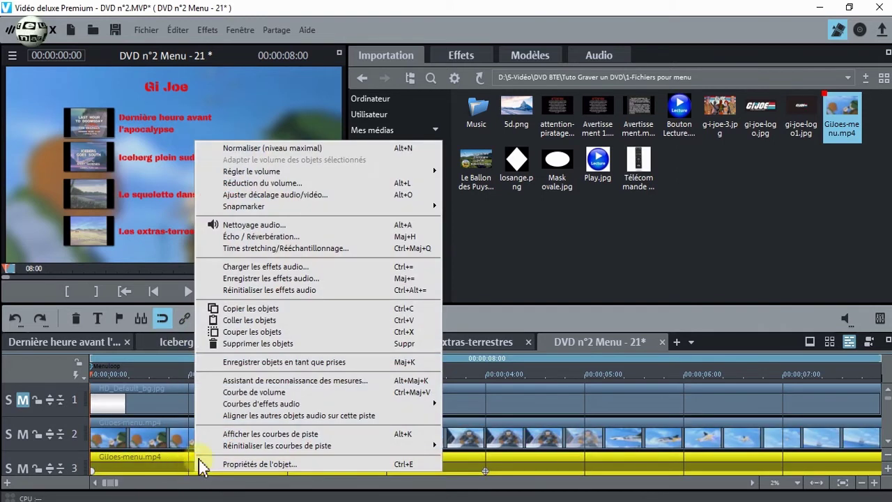
{"action": "left_click", "coordinate": [247, 345]}
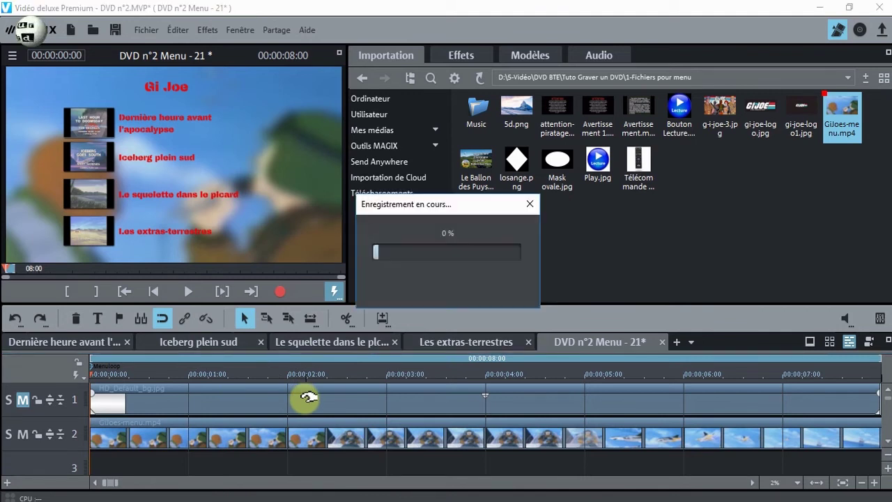
- Place gi-joe-logo1.jpg at the start of track 4 and add Mask ovale.jpg on track 3
{"action": "left_click", "coordinate": [888, 445]}
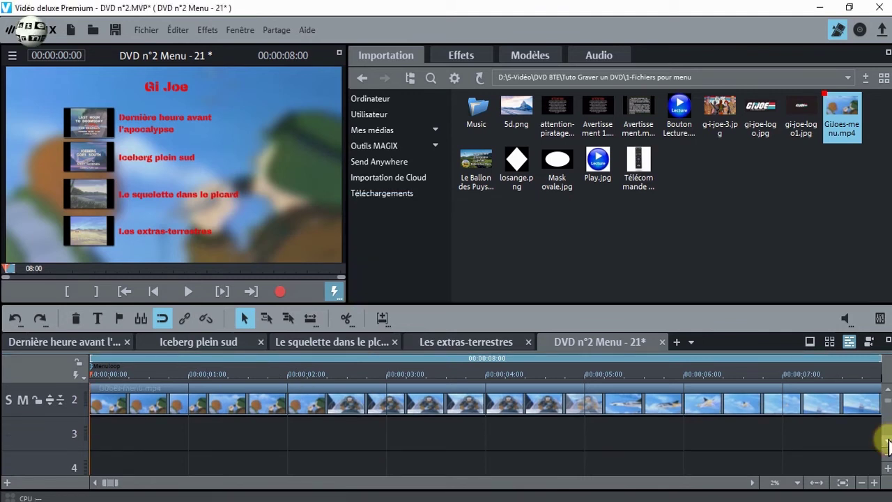
{"action": "left_click", "coordinate": [801, 114]}
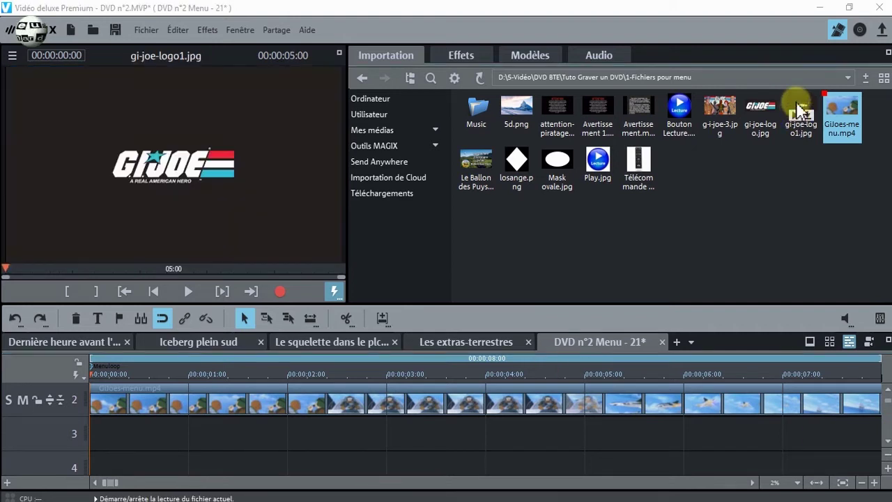
{"action": "left_click_drag", "start_coordinate": [800, 112], "coordinate": [120, 464]}
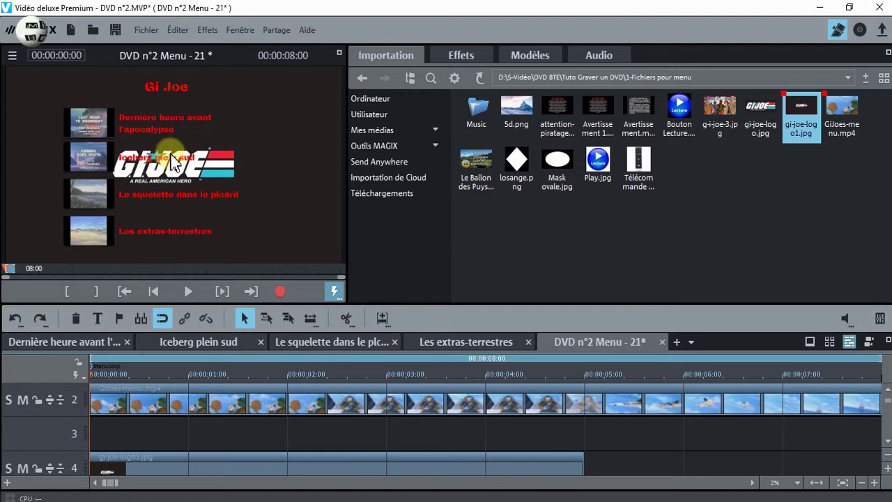
{"action": "left_click_drag", "start_coordinate": [550, 157], "coordinate": [190, 420]}
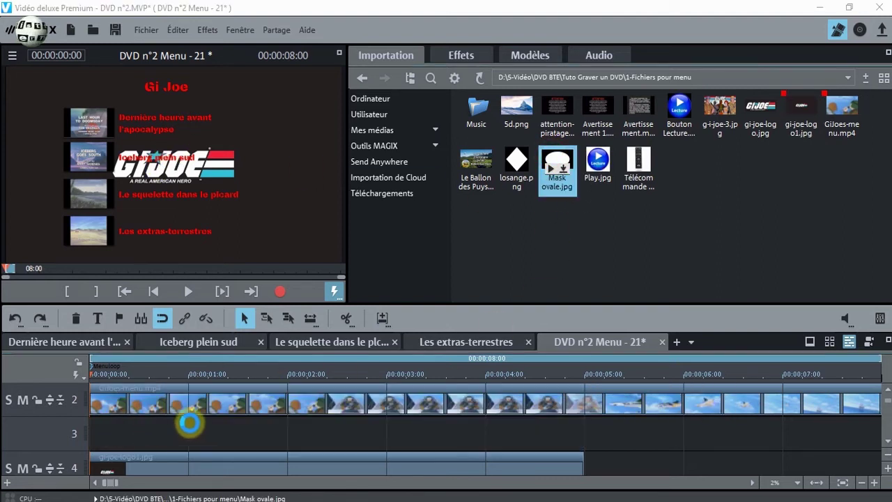
- Mute the menu overlay tracks 15 and 16 in the enlarged arranger, then restore the normal view
{"action": "left_click", "coordinate": [607, 317]}
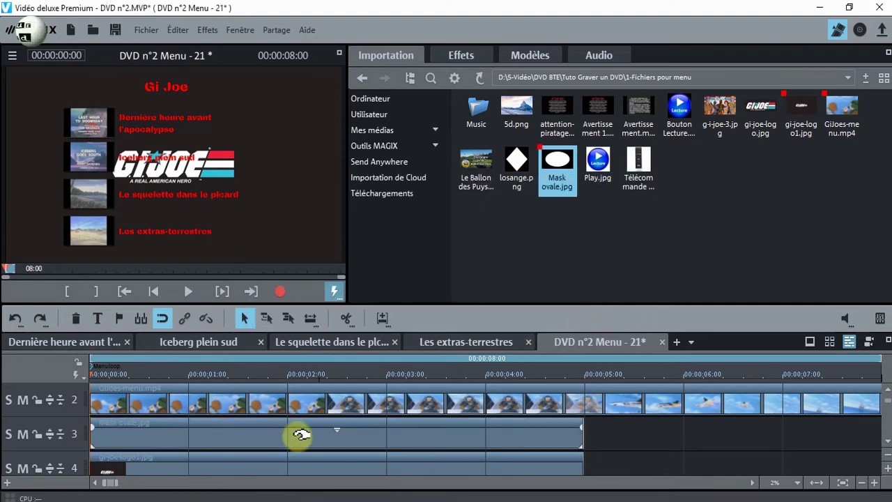
{"action": "left_click", "coordinate": [888, 341]}
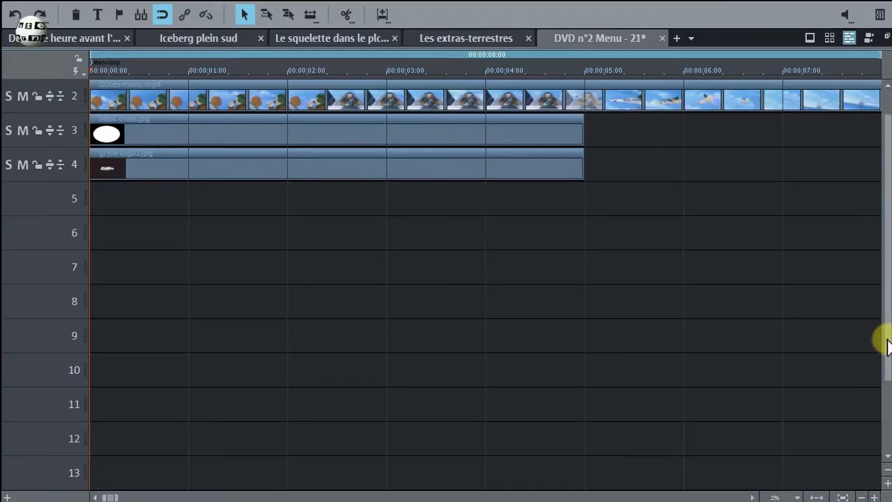
{"action": "left_click_drag", "start_coordinate": [886, 354], "coordinate": [884, 463]}
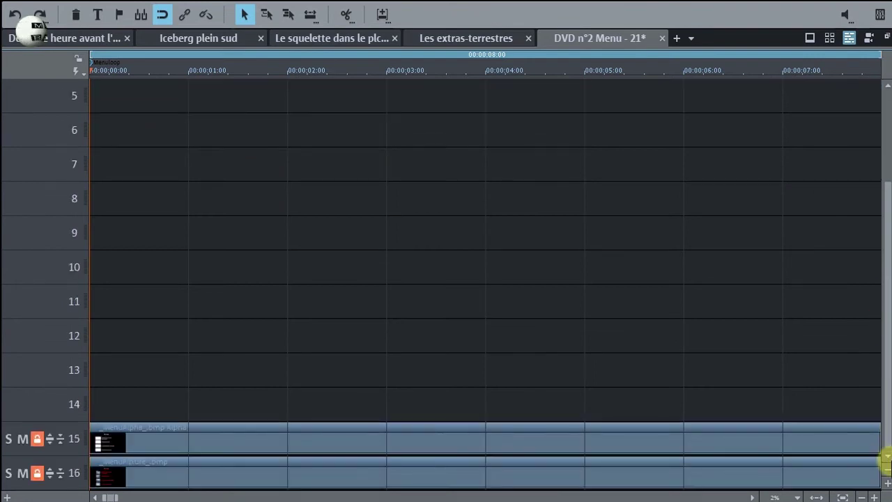
{"action": "left_click", "coordinate": [108, 441]}
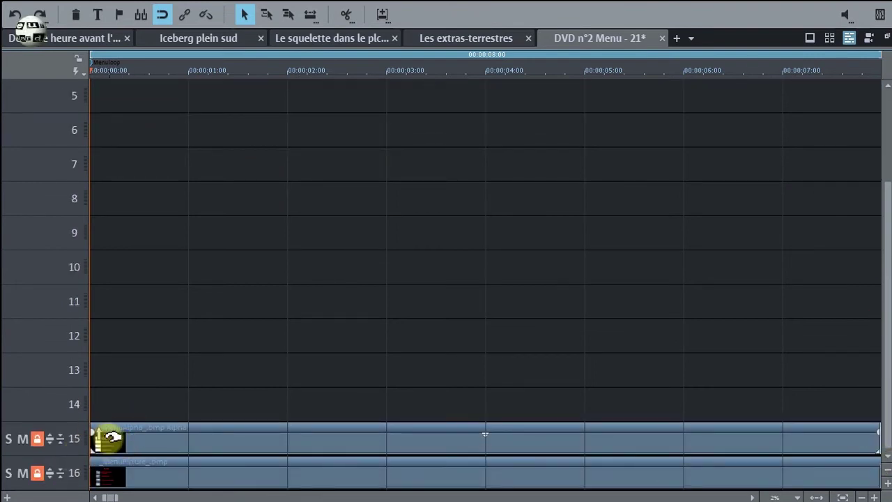
{"action": "left_click", "coordinate": [22, 439]}
{"action": "left_click", "coordinate": [22, 473]}
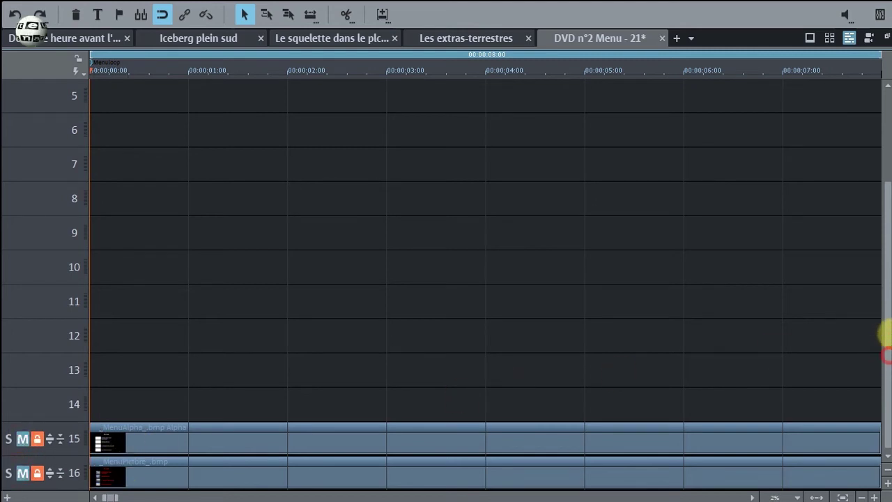
{"action": "left_click_drag", "start_coordinate": [886, 334], "coordinate": [886, 119]}
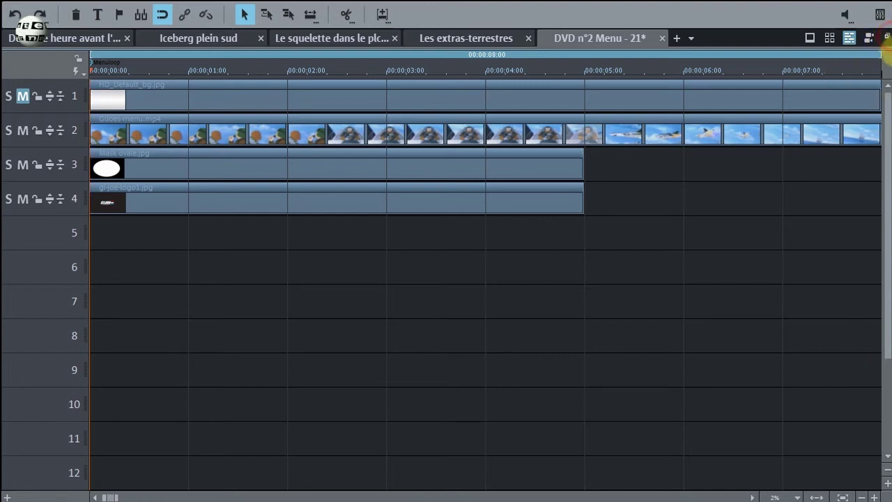
{"action": "left_click", "coordinate": [868, 38]}
- Scale gi-joe-logo1.jpg to 68 % zoom and move it slightly up to about position 206, 99
{"action": "left_click", "coordinate": [138, 183]}
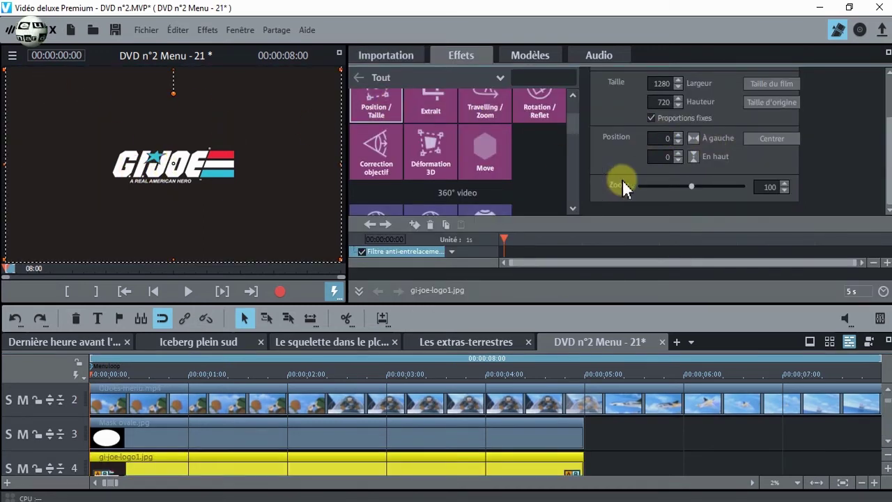
{"action": "left_click", "coordinate": [785, 191]}
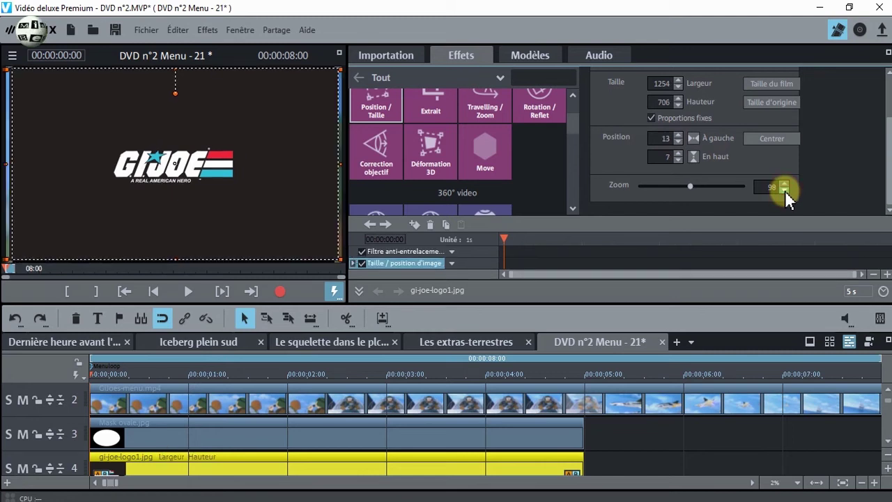
{"action": "left_click", "coordinate": [785, 190]}
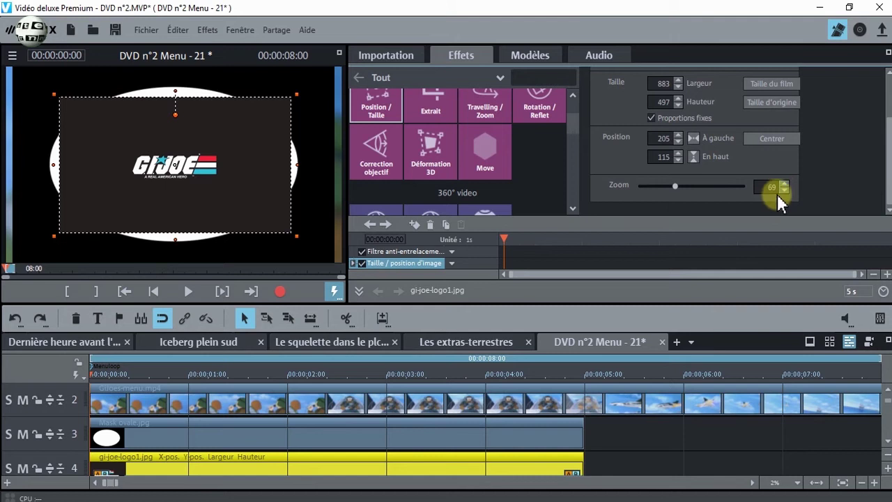
{"action": "left_click", "coordinate": [785, 191]}
{"action": "mouse_move", "coordinate": [185, 171]}
{"action": "left_mouse_down"}
{"action": "mouse_move", "coordinate": [77, 90]}
{"action": "mouse_move", "coordinate": [185, 169]}
{"action": "left_mouse_up"}
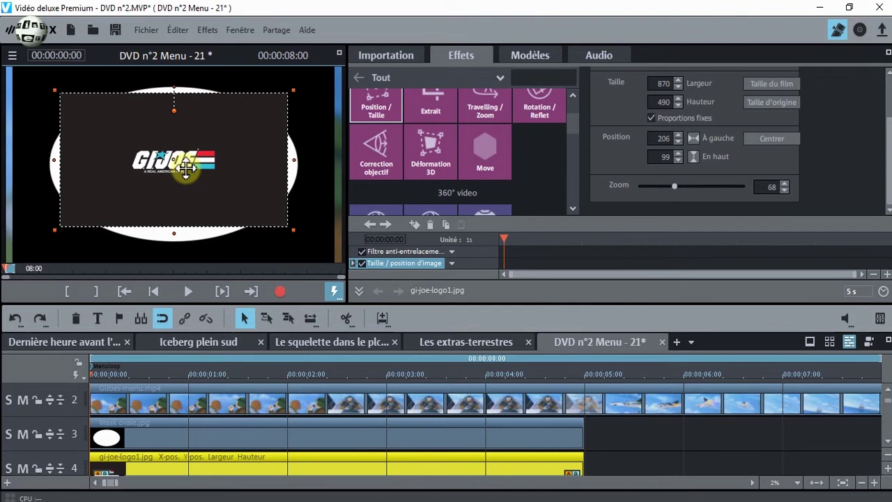
- Apply the Alpha chroma key effect to Mask ovale.jpg on track 3
{"action": "left_click", "coordinate": [109, 432]}
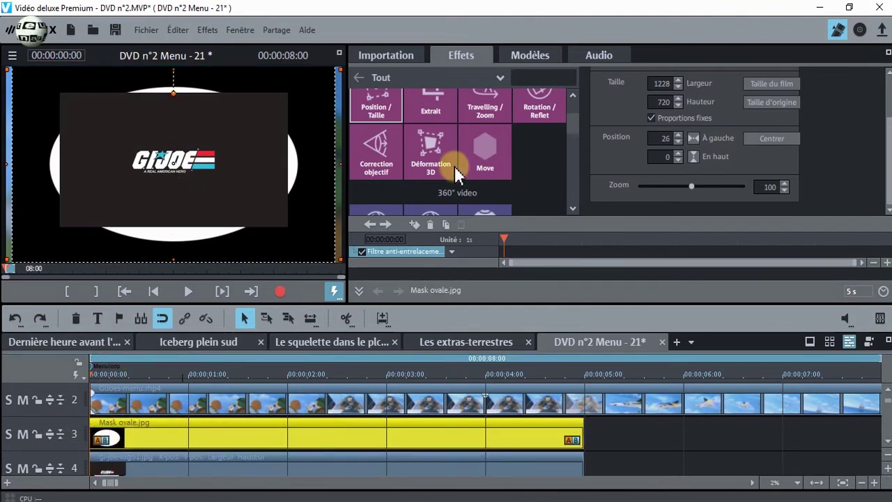
{"action": "scroll", "coordinate": [570, 122], "scroll_direction": "down", "scroll_amount": 3}
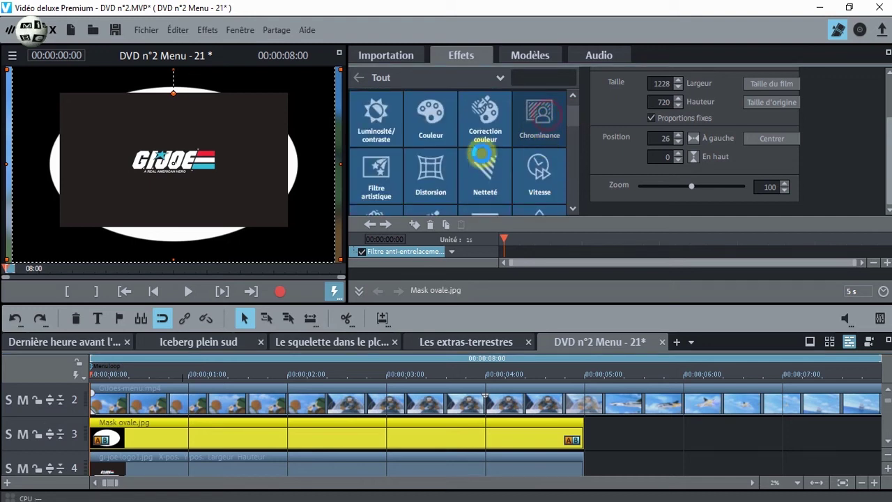
{"action": "left_click", "coordinate": [541, 126]}
{"action": "left_click", "coordinate": [688, 146]}
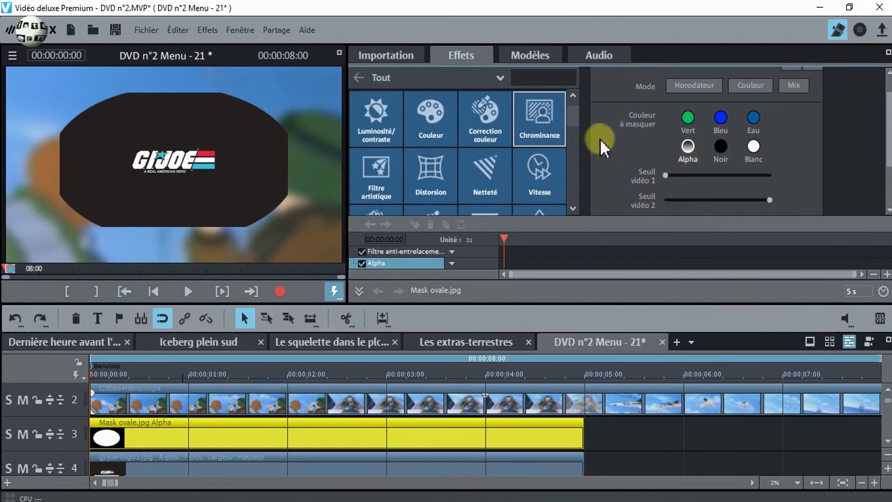
- Reduce the size of Mask ovale.jpg to 43 % zoom so the oval closely frames the logo
{"action": "scroll", "coordinate": [577, 129], "scroll_direction": "down", "scroll_amount": 2}
{"action": "left_click", "coordinate": [394, 187]}
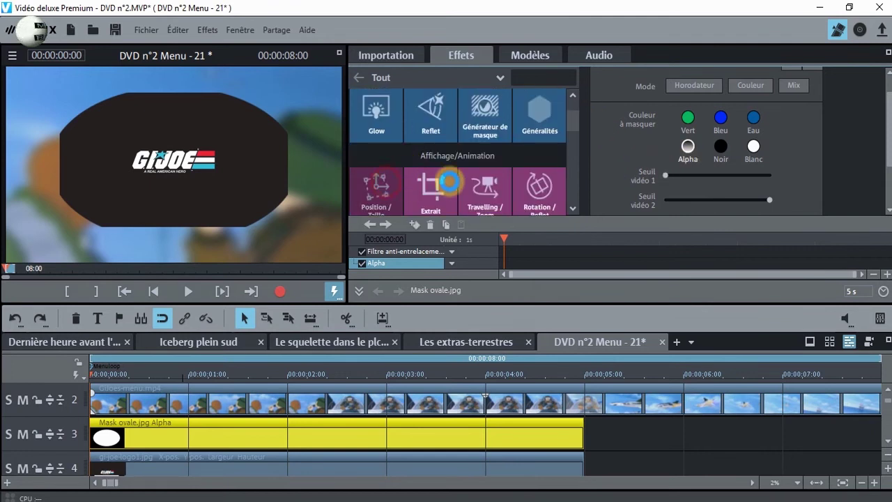
{"action": "left_click", "coordinate": [784, 190]}
{"action": "left_click", "coordinate": [783, 189]}
{"action": "left_click", "coordinate": [783, 190]}
{"action": "left_click", "coordinate": [783, 190]}
{"action": "left_click", "coordinate": [783, 189]}
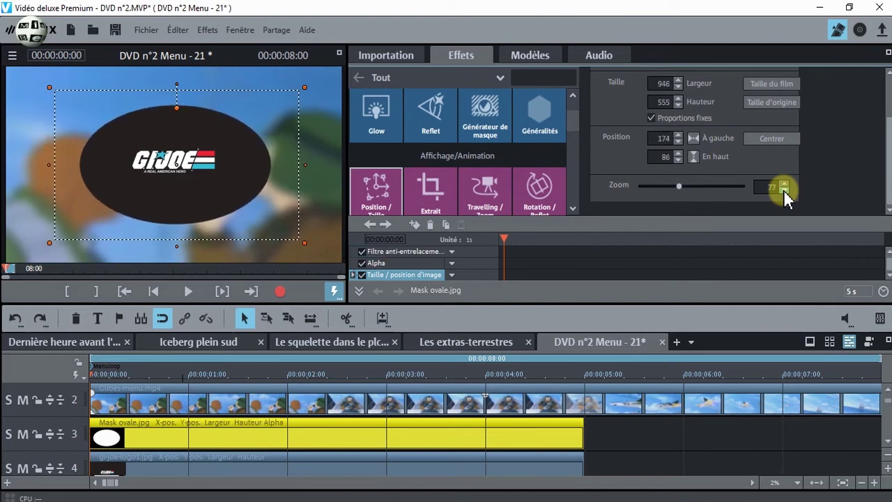
{"action": "left_click", "coordinate": [783, 190]}
{"action": "left_click", "coordinate": [783, 190]}
{"action": "left_click", "coordinate": [783, 190]}
{"action": "left_click", "coordinate": [783, 190]}
{"action": "left_click", "coordinate": [783, 190]}
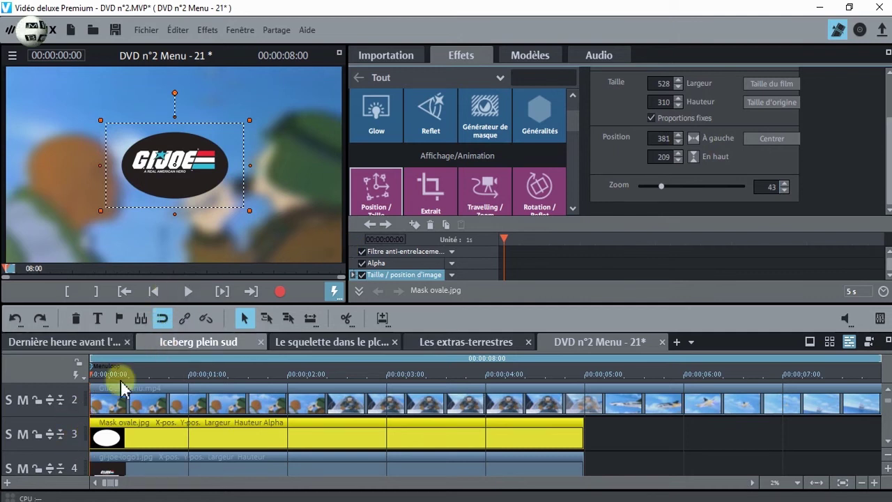
- With track 3 temporarily muted, move the logo to the picture's upper-left area, at about position -107, -72
{"action": "left_click", "coordinate": [110, 460]}
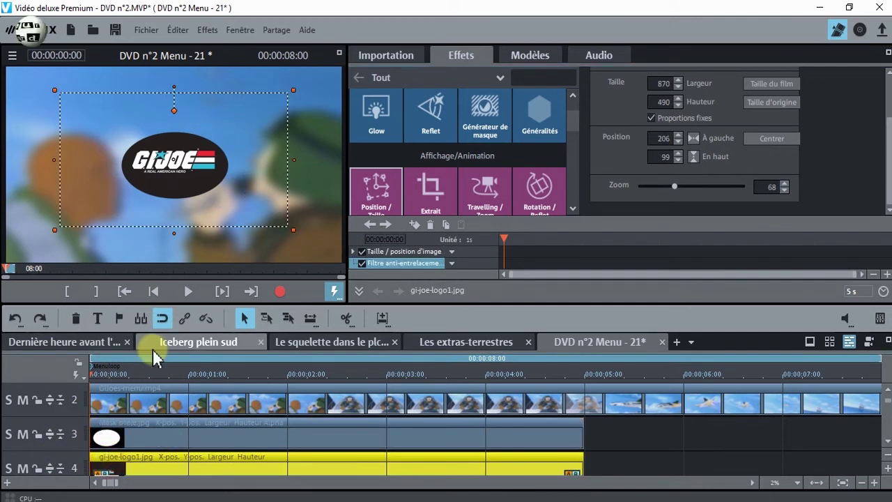
{"action": "left_click", "coordinate": [23, 434]}
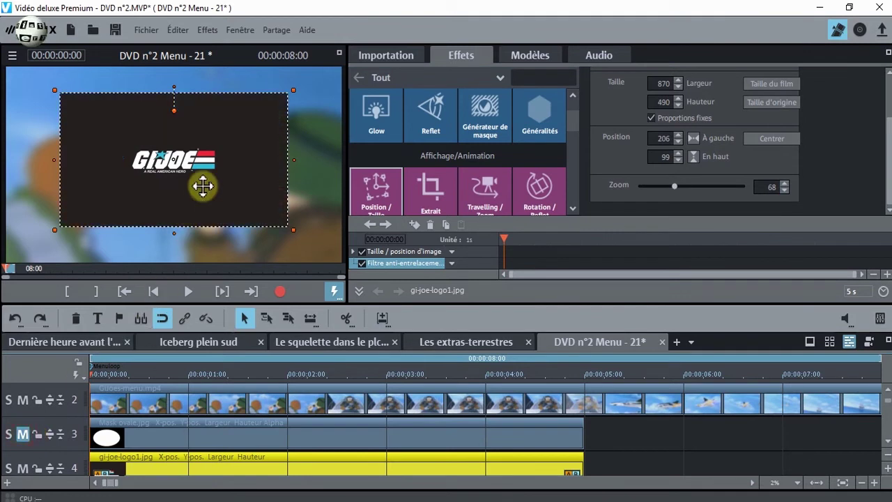
{"action": "left_click_drag", "start_coordinate": [205, 166], "coordinate": [121, 123]}
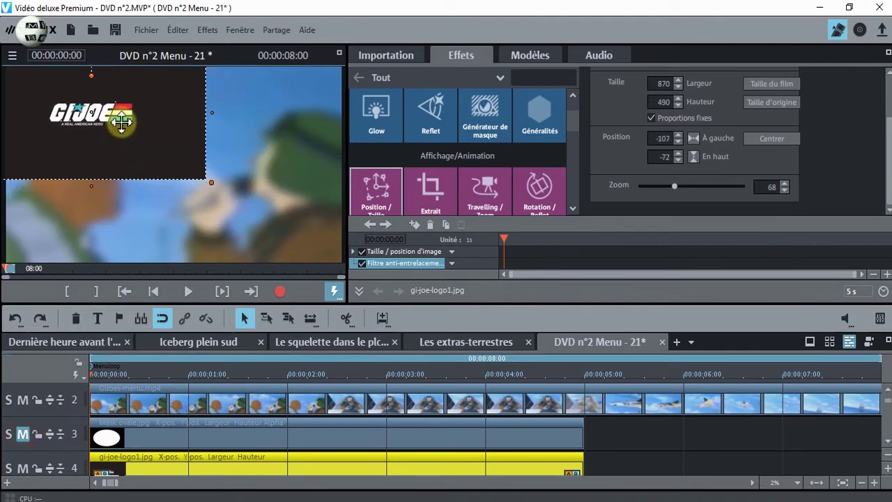
{"action": "left_click", "coordinate": [25, 435]}
{"action": "left_click", "coordinate": [38, 435]}
{"action": "left_click", "coordinate": [24, 436]}
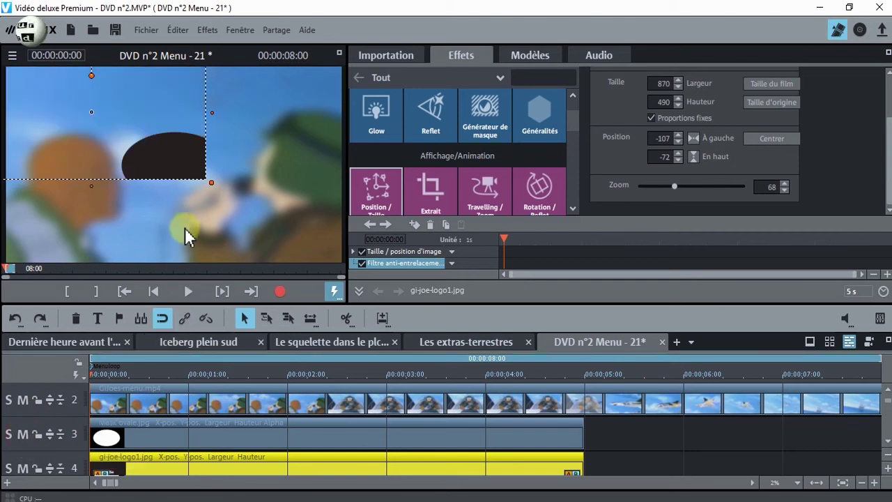
- Move Mask ovale.jpg over the relocated logo and shrink it to 41 % zoom at about position 66, 45
{"action": "left_click", "coordinate": [143, 406]}
{"action": "left_click", "coordinate": [136, 427]}
{"action": "left_click_drag", "start_coordinate": [188, 173], "coordinate": [106, 125]}
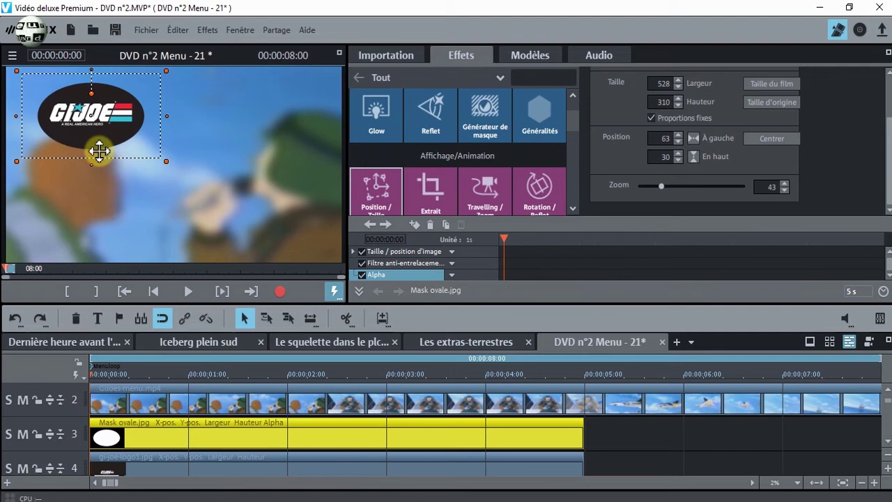
{"action": "left_click_drag", "start_coordinate": [165, 161], "coordinate": [163, 155]}
{"action": "left_click_drag", "start_coordinate": [110, 106], "coordinate": [111, 111]}
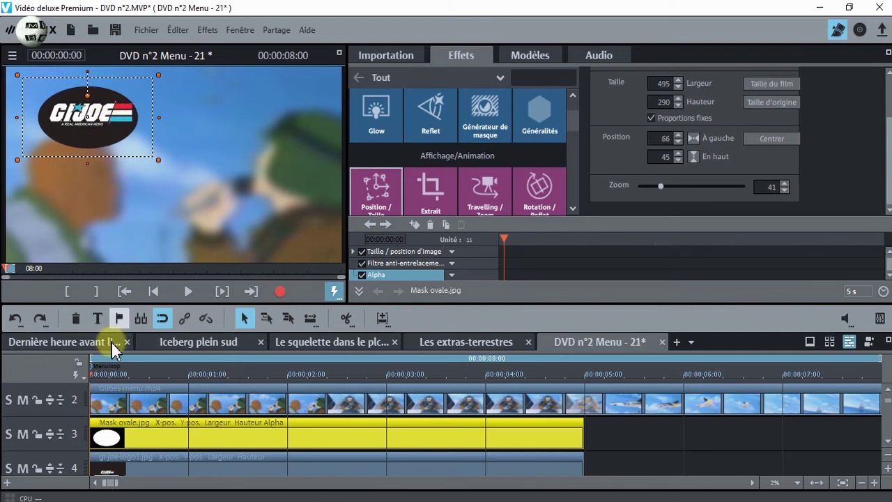
- Nudge the logo to about -125, -69 and refit the oval mask at 38 % zoom and position 72, 48
{"action": "left_click", "coordinate": [115, 458]}
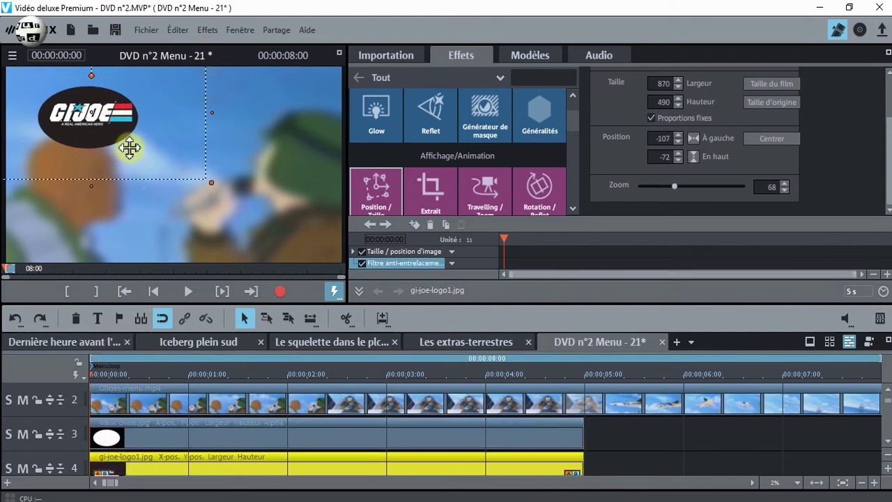
{"action": "left_click_drag", "start_coordinate": [127, 147], "coordinate": [124, 148]}
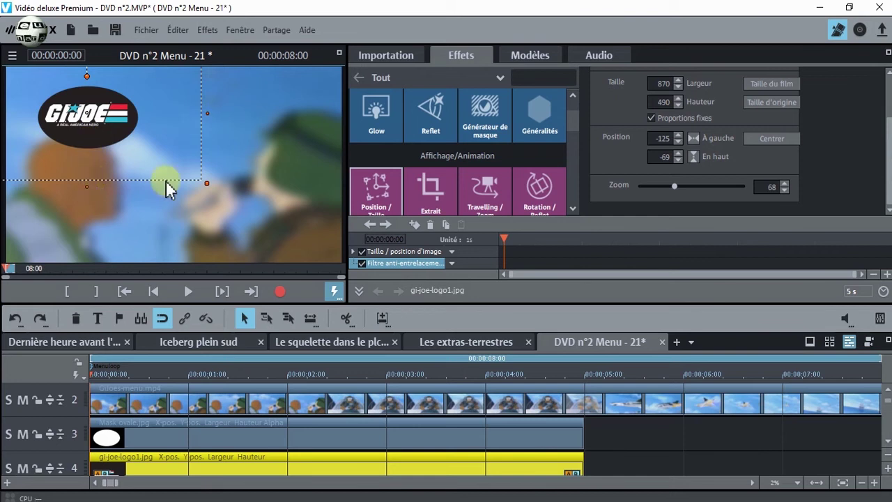
{"action": "left_click", "coordinate": [135, 428]}
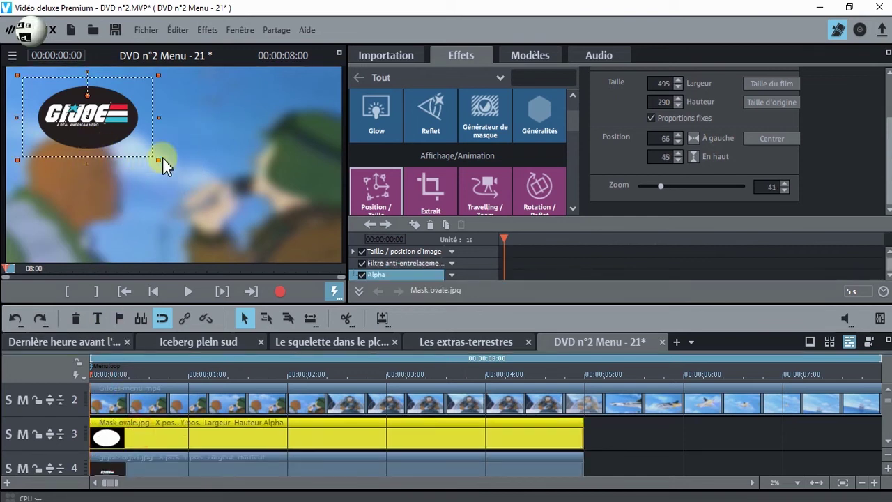
{"action": "left_click_drag", "start_coordinate": [154, 161], "coordinate": [150, 157]}
{"action": "left_click_drag", "start_coordinate": [109, 97], "coordinate": [112, 98]}
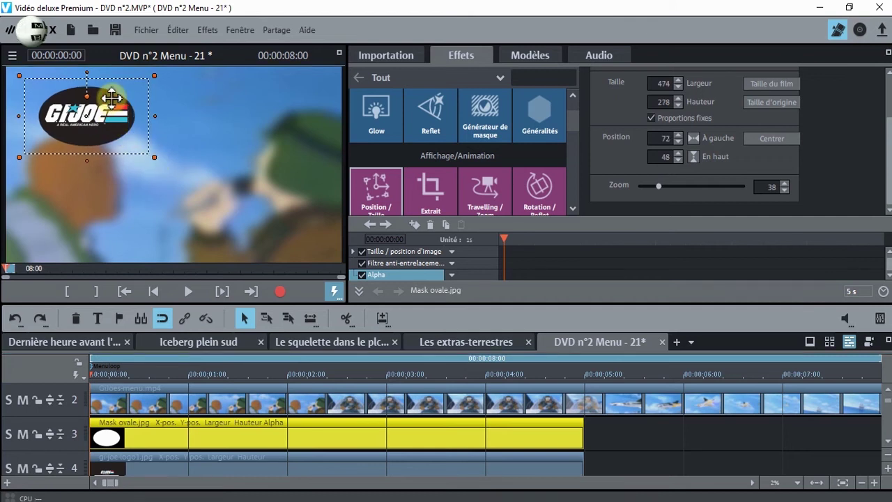
- Extend the display duration of Mask ovale.jpg and gi-joe-logo1.jpg to 05:00:13, matching the background video
{"action": "right_click", "coordinate": [287, 425]}
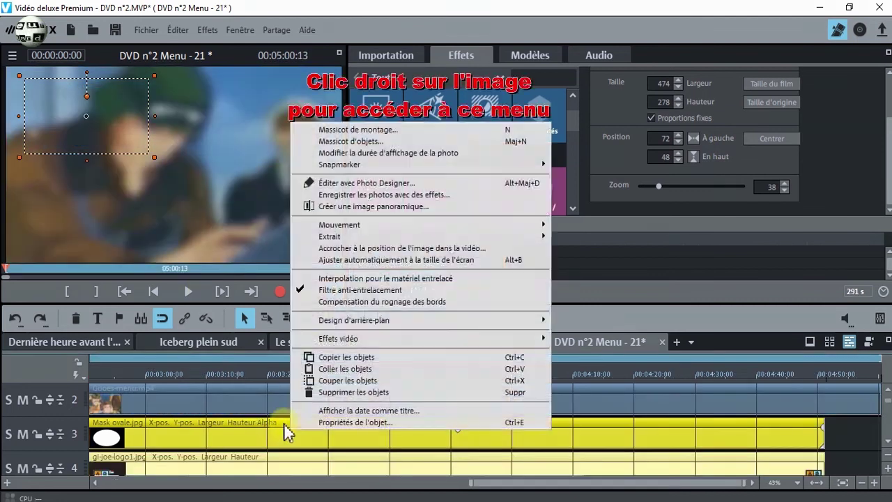
{"action": "left_click", "coordinate": [349, 155]}
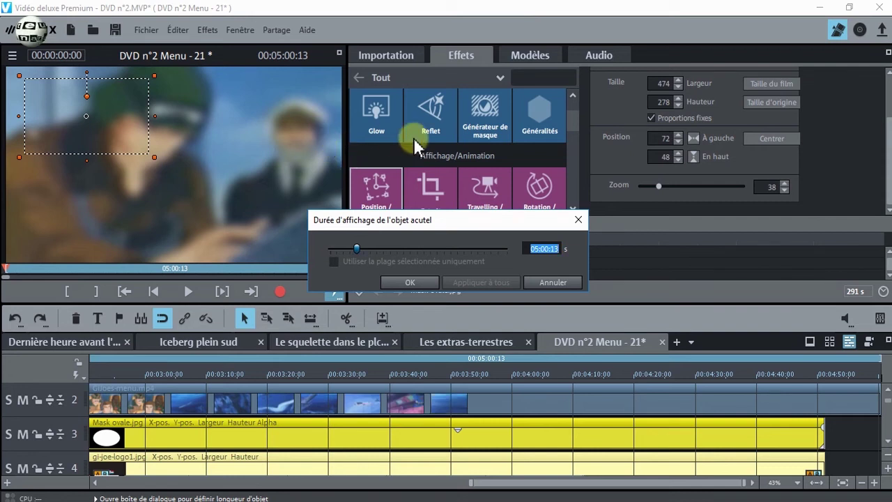
{"action": "left_click", "coordinate": [414, 284]}
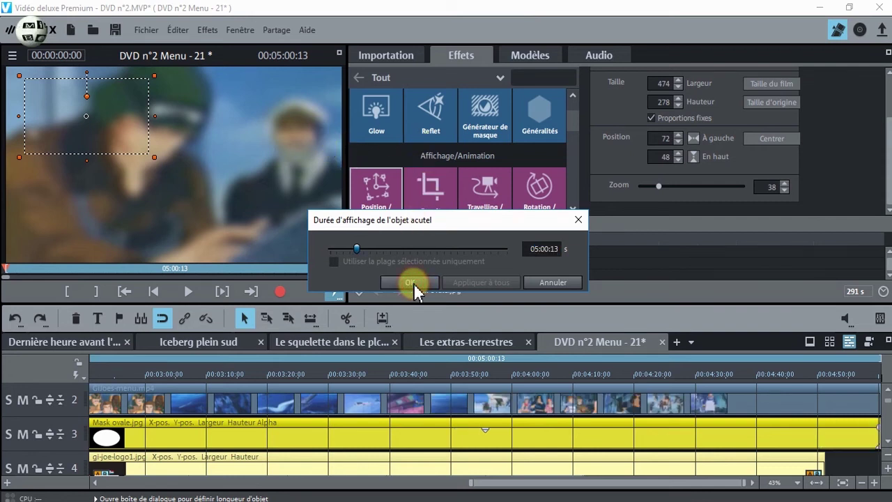
{"action": "left_click", "coordinate": [392, 307]}
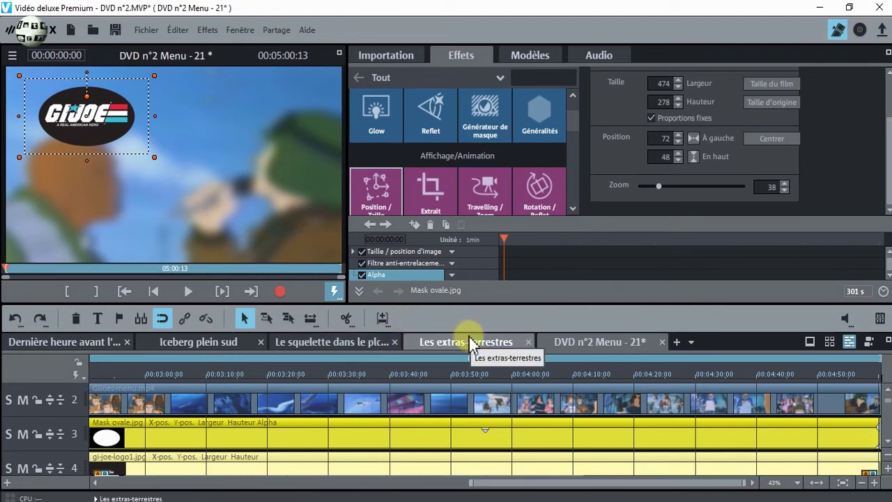
- Add Dub_Trubble.mp3 from the Music folder at the start of track 5 as the menu music
{"action": "scroll", "coordinate": [885, 452], "scroll_direction": "down", "scroll_amount": 1}
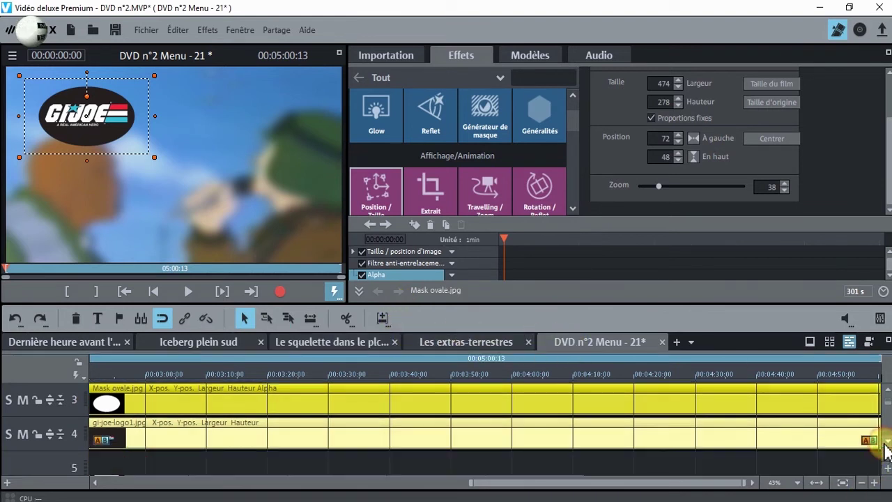
{"action": "left_click", "coordinate": [385, 56]}
{"action": "double_click", "coordinate": [476, 115]}
{"action": "left_click_drag", "start_coordinate": [476, 119], "coordinate": [105, 458]}
- Cut the background video, mask and logo at the end of the music, 00:03:56:00, and delete the remaining parts
{"action": "double_click", "coordinate": [412, 485]}
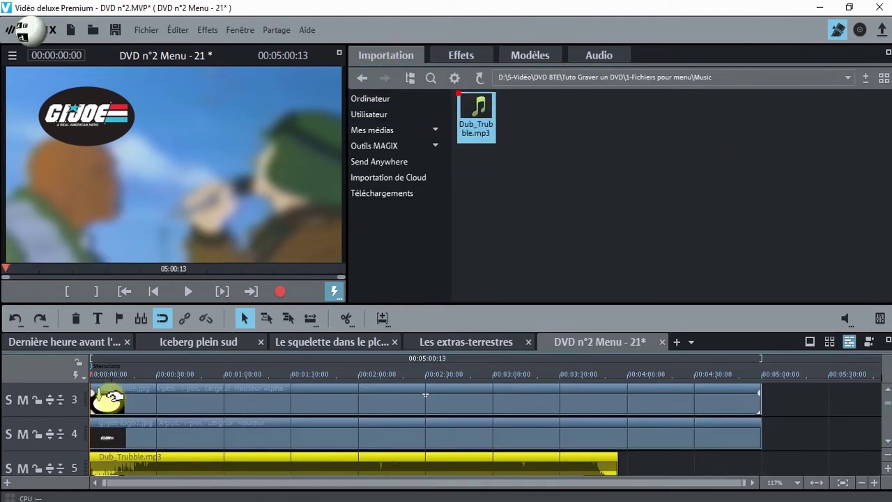
{"action": "left_click", "coordinate": [617, 378]}
{"action": "left_click", "coordinate": [657, 402]}
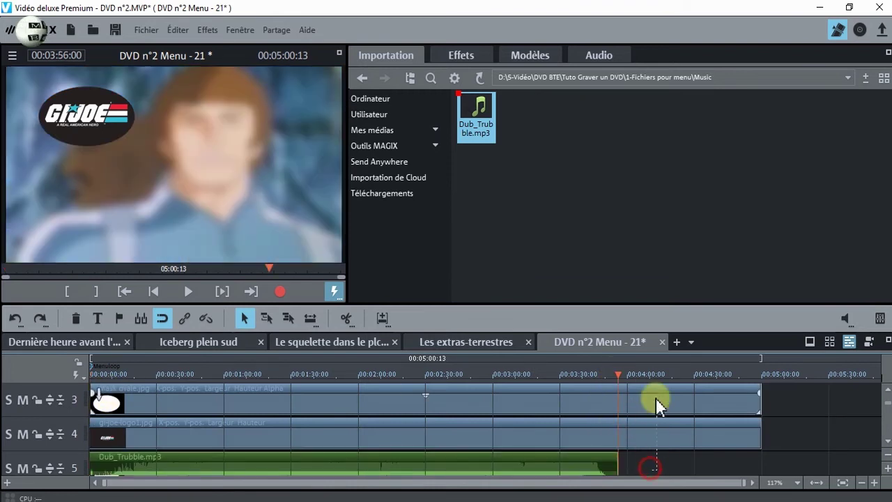
{"action": "scroll", "coordinate": [784, 412], "scroll_direction": "up", "scroll_amount": 2}
{"action": "left_click", "coordinate": [346, 318]}
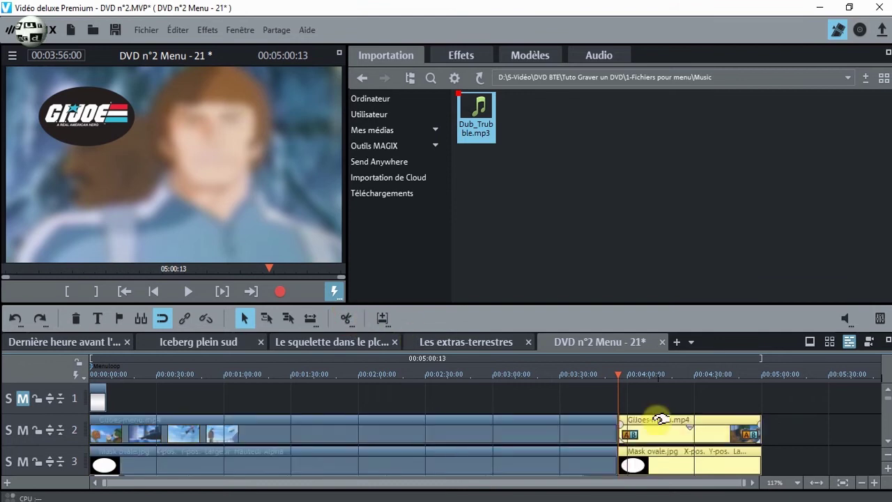
{"action": "right_click", "coordinate": [657, 420]}
{"action": "left_click", "coordinate": [684, 371]}
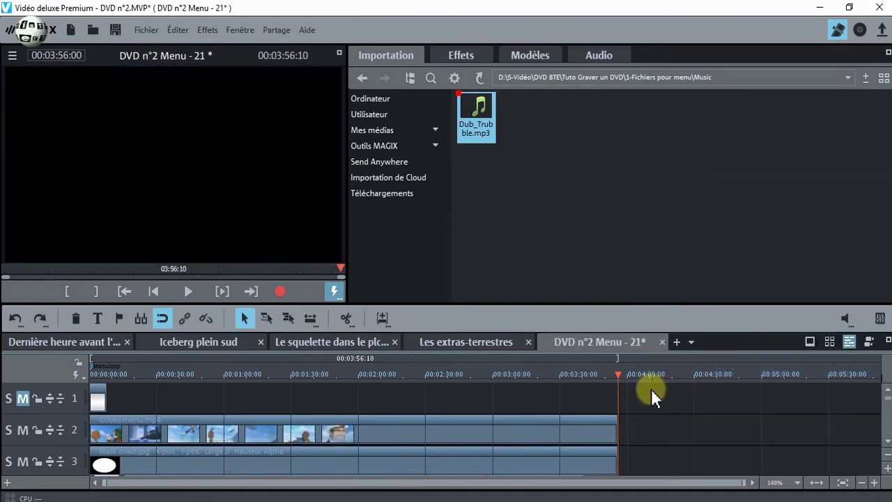
- Review all five menu tracks in an enlarged timeline to check that background, mask, logo and music end together
{"action": "left_click", "coordinate": [318, 373]}
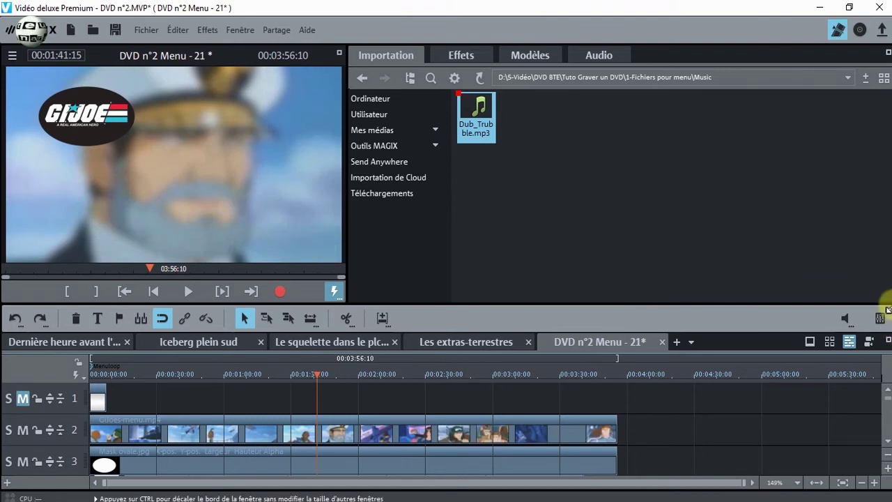
{"action": "left_click", "coordinate": [886, 338]}
{"action": "scroll", "coordinate": [885, 219], "scroll_direction": "down", "scroll_amount": 2}
{"action": "left_click", "coordinate": [35, 439]}
{"action": "left_click", "coordinate": [35, 473]}
{"action": "left_click_drag", "start_coordinate": [885, 293], "coordinate": [887, 158]}
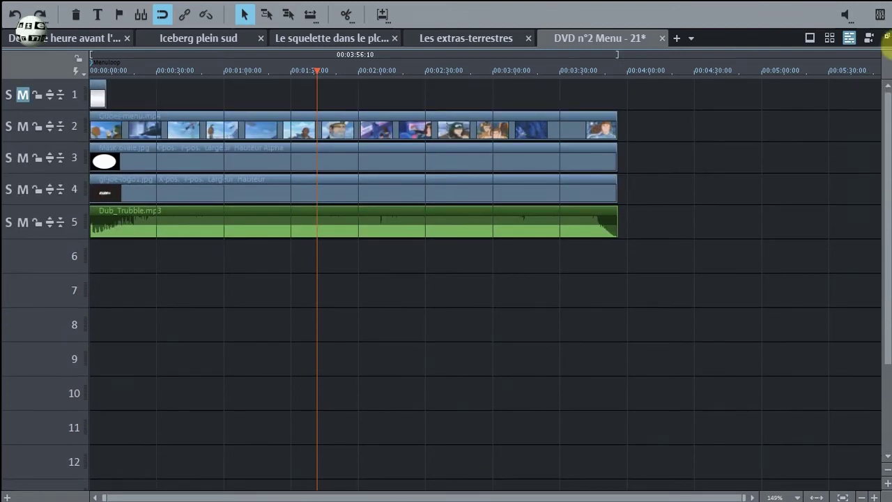
{"action": "left_click", "coordinate": [887, 36]}
{"action": "left_click", "coordinate": [325, 378]}
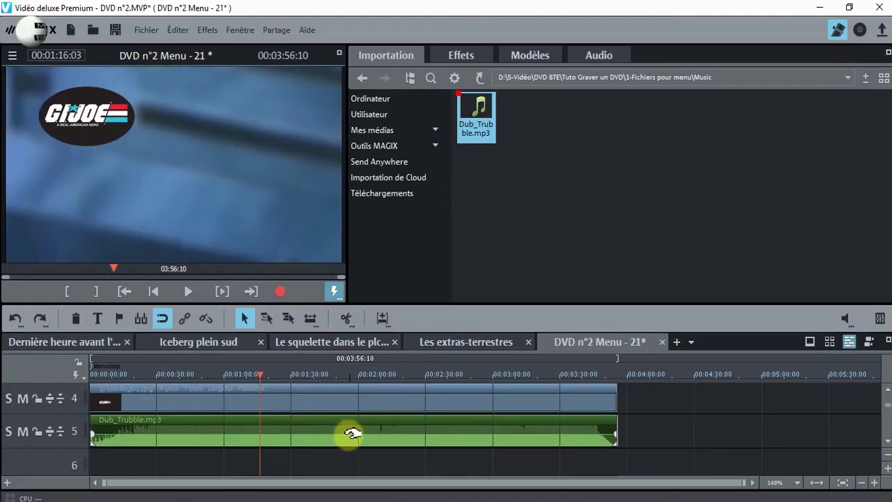
- Return to disc authoring and apply the modifications made to the menu
{"action": "left_click_drag", "start_coordinate": [355, 434], "coordinate": [355, 397]}
{"action": "left_click", "coordinate": [860, 30]}
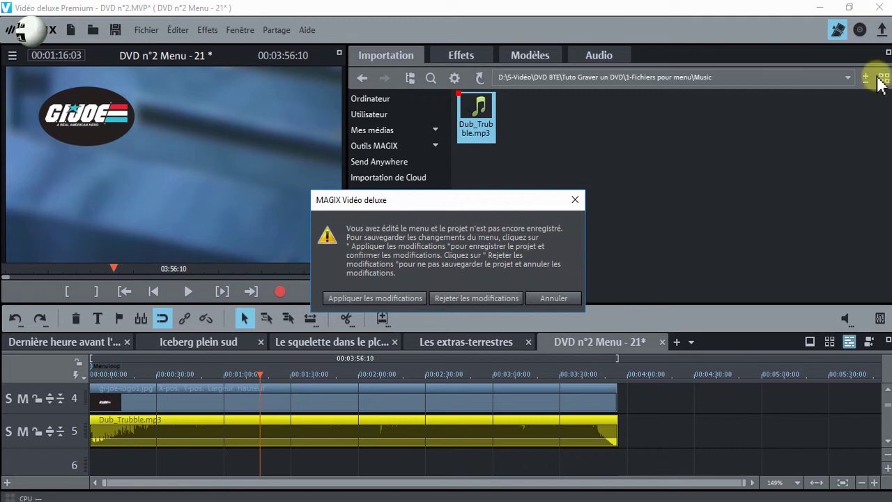
{"action": "left_click", "coordinate": [370, 299]}
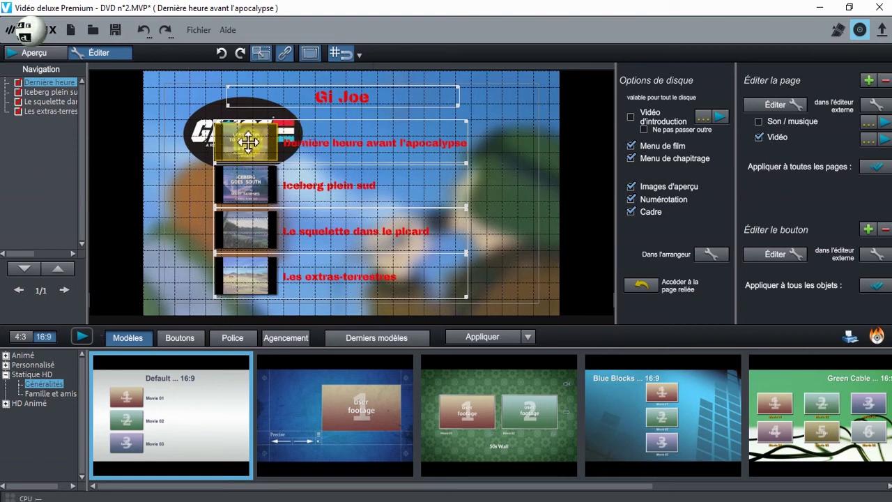
- Move the four film entries to the right of the logo, aligned in one evenly spaced column
{"action": "left_click_drag", "start_coordinate": [245, 141], "coordinate": [342, 133]}
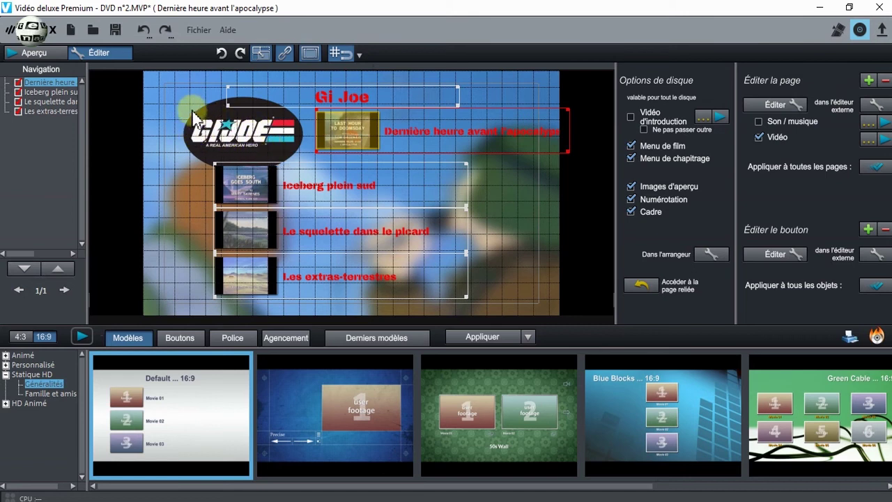
{"action": "left_click_drag", "start_coordinate": [243, 181], "coordinate": [340, 176]}
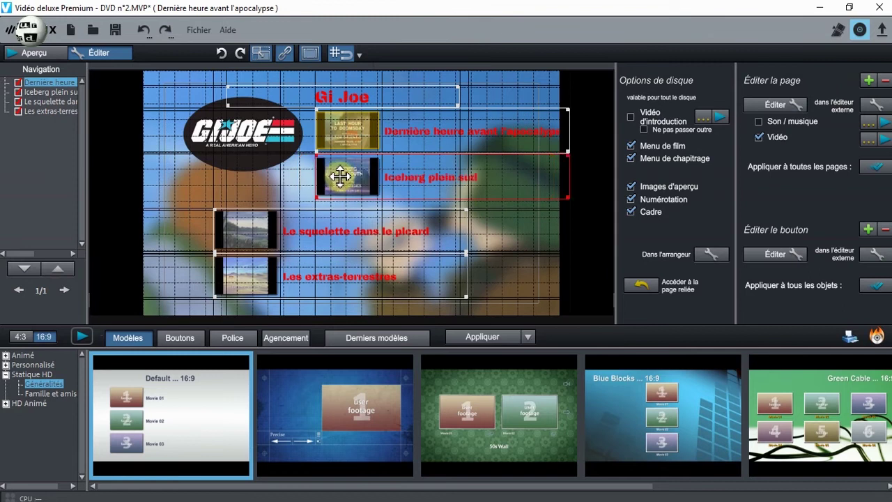
{"action": "left_click_drag", "start_coordinate": [245, 230], "coordinate": [352, 230]}
{"action": "left_click_drag", "start_coordinate": [239, 269], "coordinate": [335, 275]}
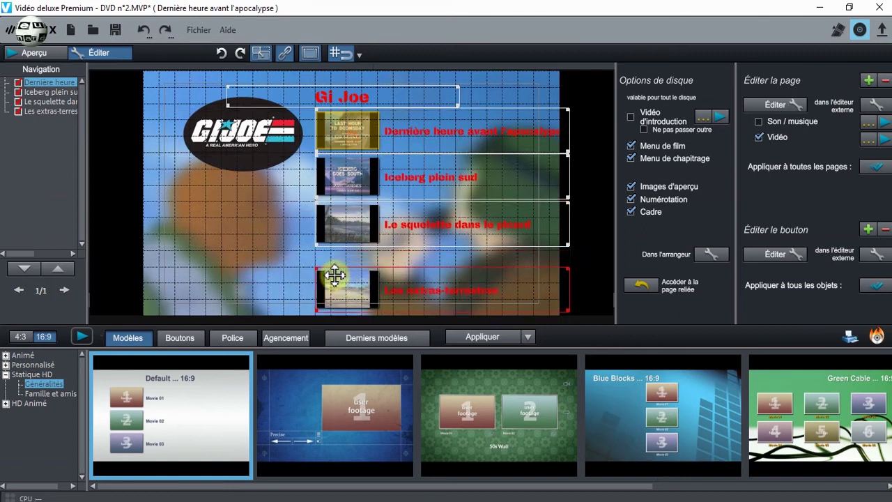
{"action": "left_click_drag", "start_coordinate": [338, 281], "coordinate": [339, 271]}
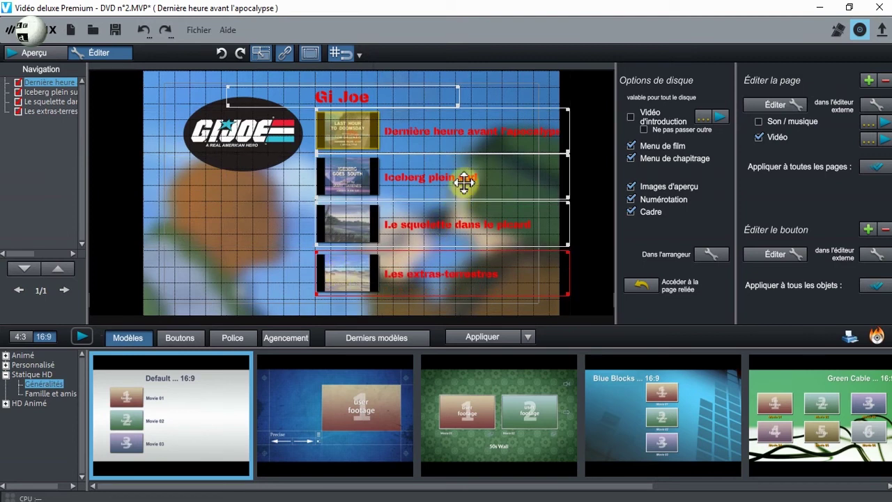
- Split the first entry's title into two lines, "Dernière heure avant" and "l'apocalypse"
{"action": "left_click", "coordinate": [465, 138]}
{"action": "double_click", "coordinate": [465, 136]}
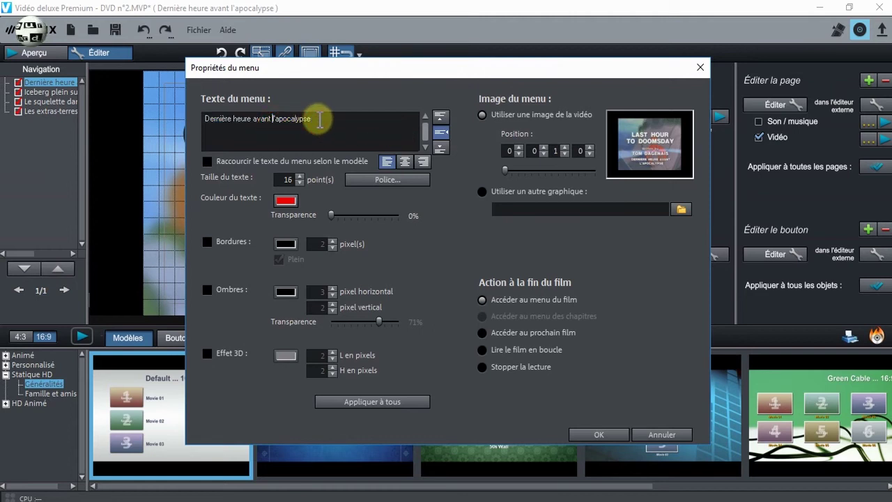
{"action": "left_click", "coordinate": [598, 435]}
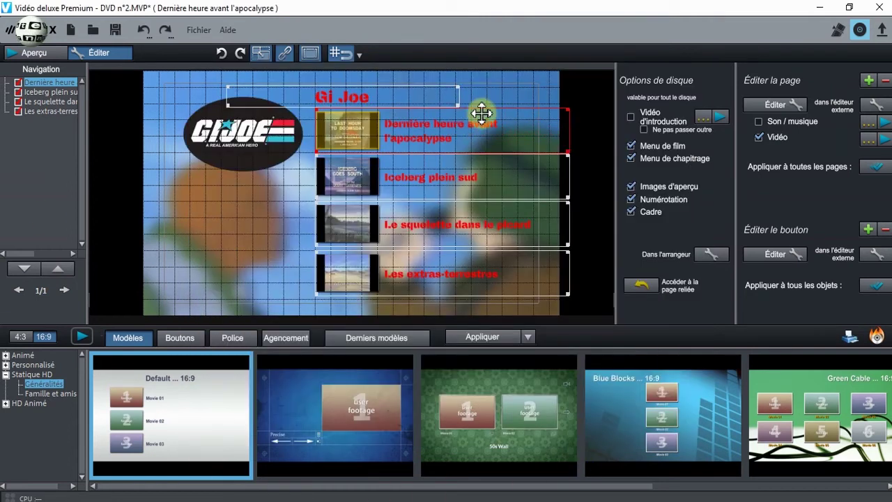
- Narrow the "Gi Joe" title frame and place it just below the oval logo
{"action": "left_click", "coordinate": [332, 96]}
{"action": "left_click_drag", "start_coordinate": [332, 96], "coordinate": [361, 85]}
{"action": "left_click_drag", "start_coordinate": [253, 85], "coordinate": [399, 84]}
{"action": "left_click", "coordinate": [364, 118]}
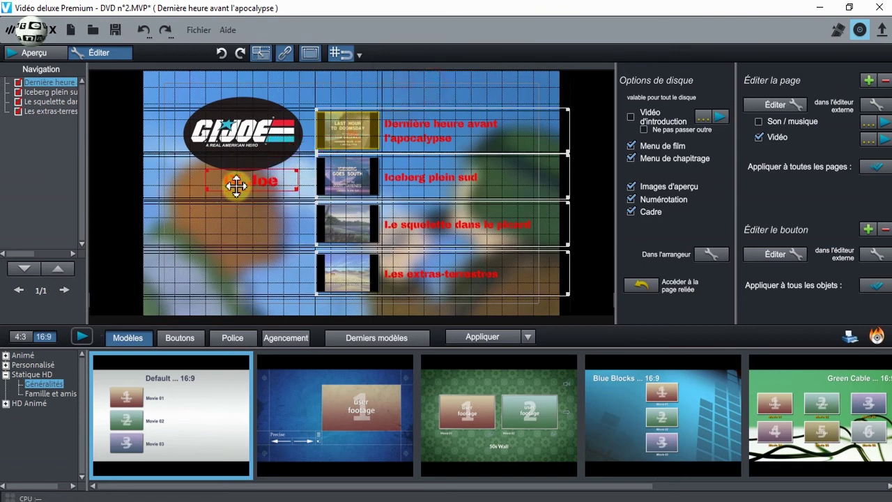
- Change the menu title to "La série" in white and shift it slightly left beneath the logo
{"action": "double_click", "coordinate": [244, 185]}
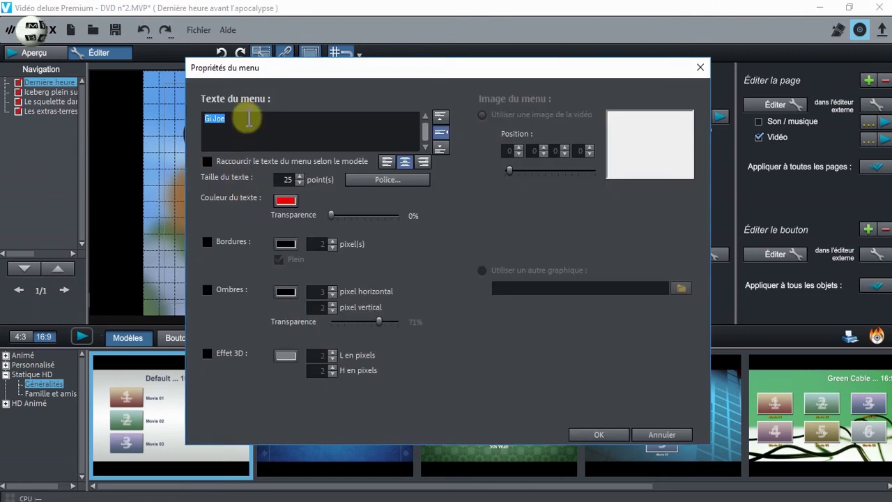
{"action": "type", "text": "La série"}
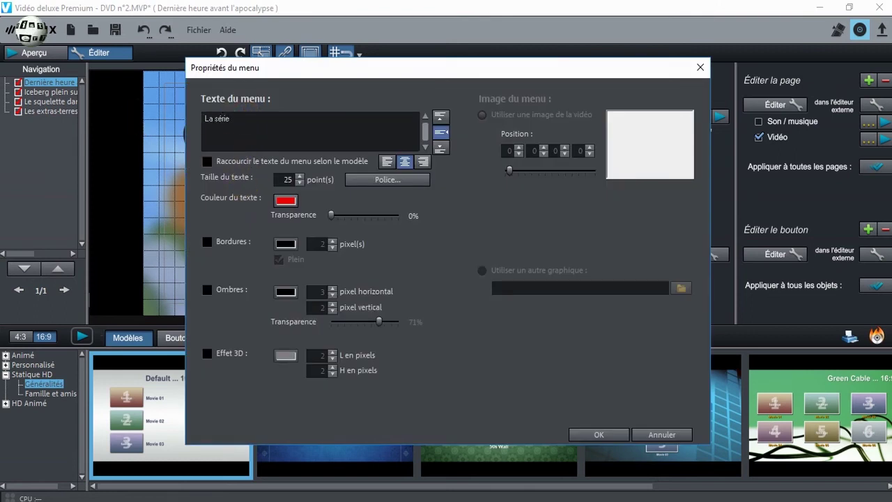
{"action": "left_click_drag", "start_coordinate": [275, 74], "coordinate": [275, 105]}
{"action": "left_click", "coordinate": [282, 230]}
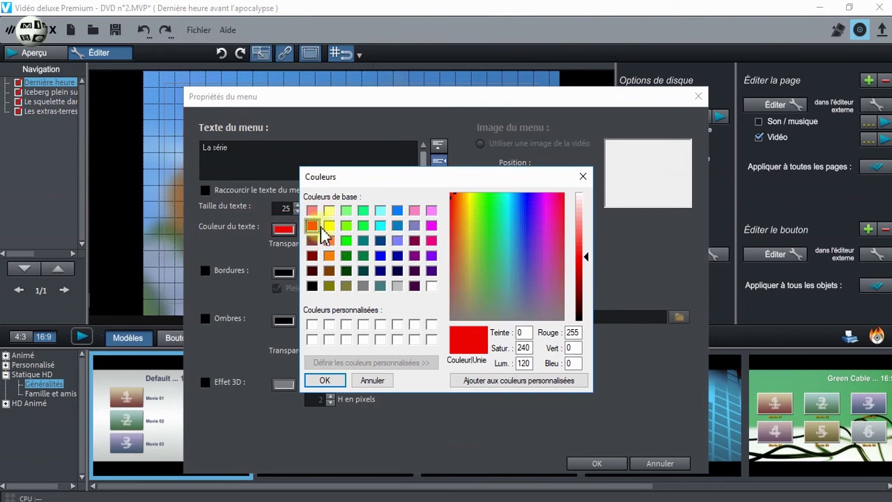
{"action": "left_click", "coordinate": [431, 286]}
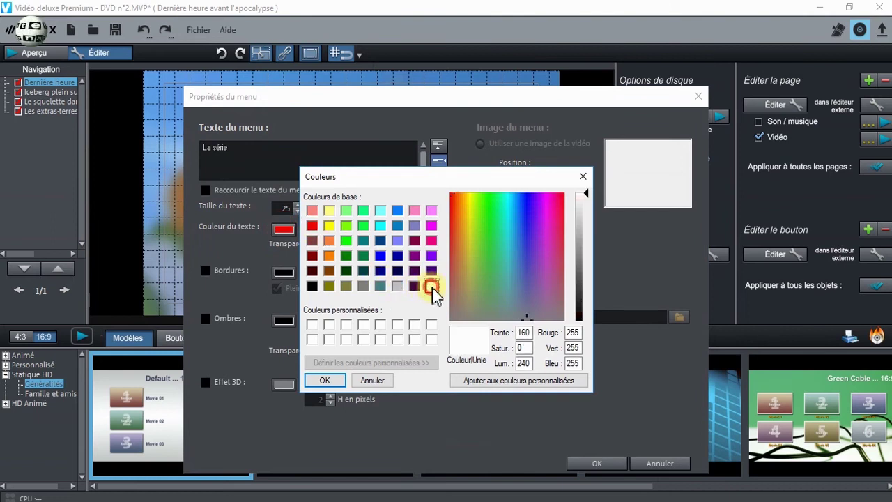
{"action": "left_click", "coordinate": [325, 380]}
{"action": "left_click", "coordinate": [607, 463]}
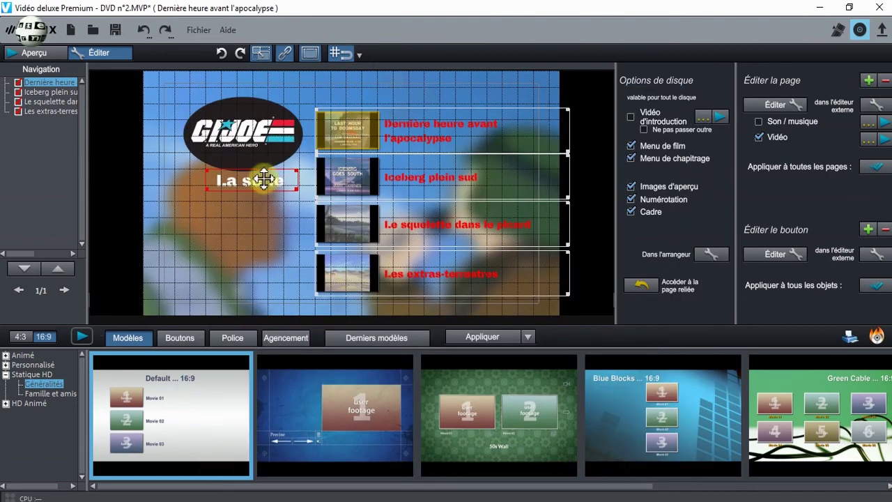
{"action": "left_click_drag", "start_coordinate": [258, 188], "coordinate": [235, 182]}
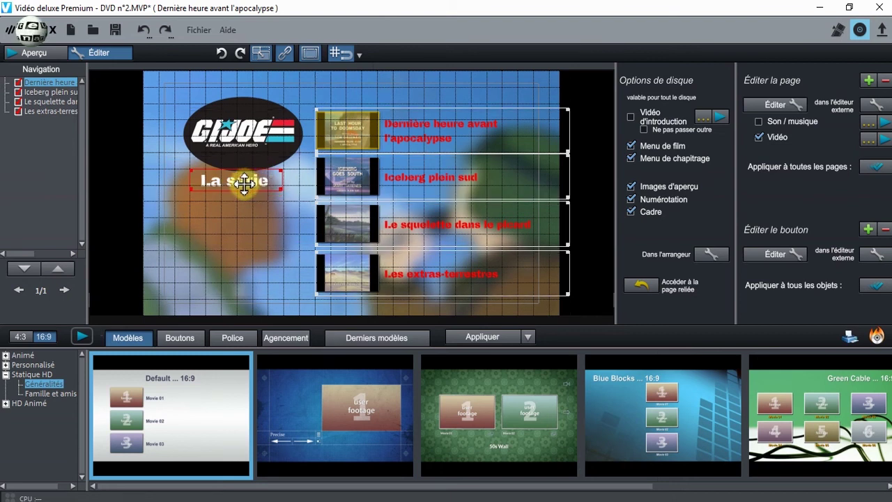
- Set the first film entry's text colour to white and apply its properties to all entries
{"action": "double_click", "coordinate": [428, 136]}
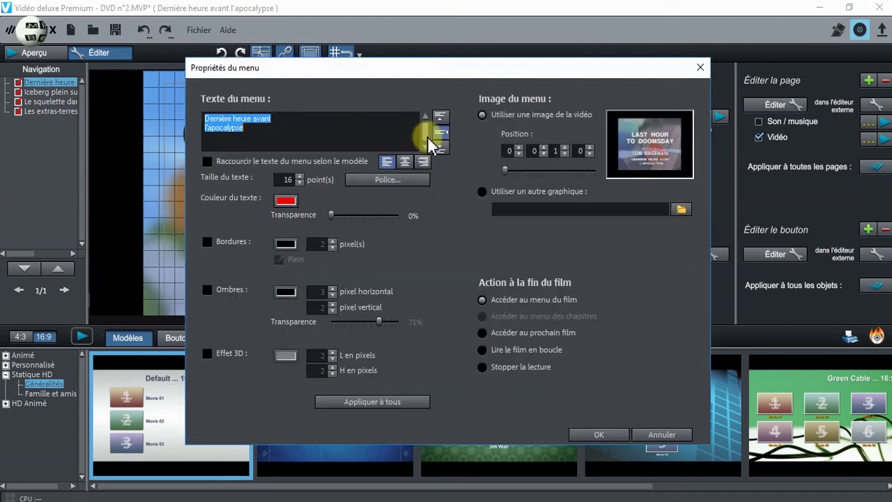
{"action": "left_click", "coordinate": [285, 200]}
{"action": "left_click", "coordinate": [433, 257]}
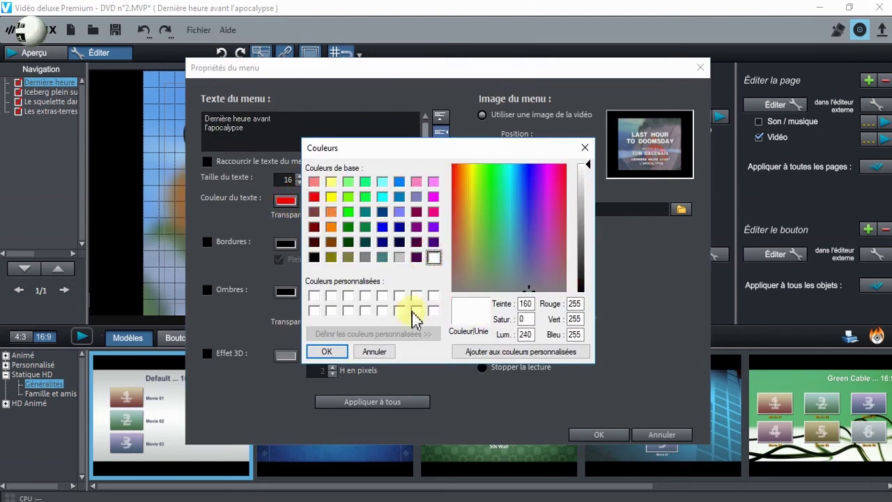
{"action": "left_click", "coordinate": [325, 353]}
{"action": "left_click", "coordinate": [383, 403]}
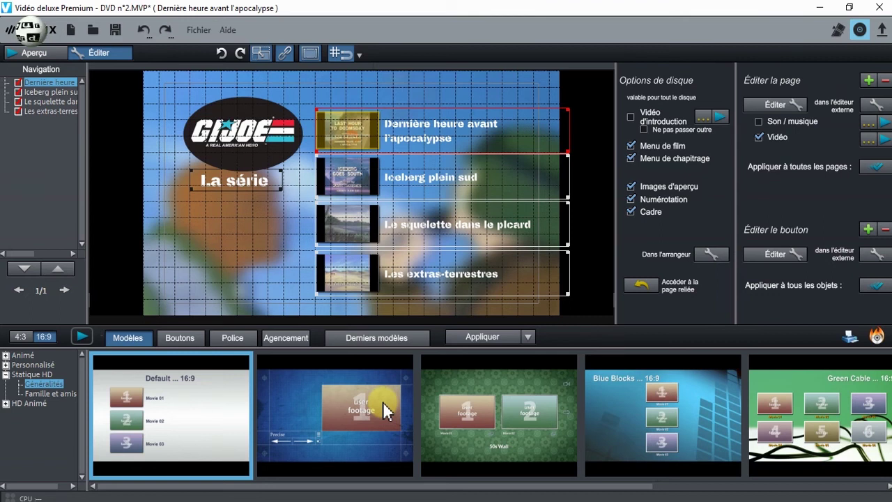
- Hide the alignment grid and disable the disc option Numérotation
{"action": "left_click", "coordinate": [334, 55]}
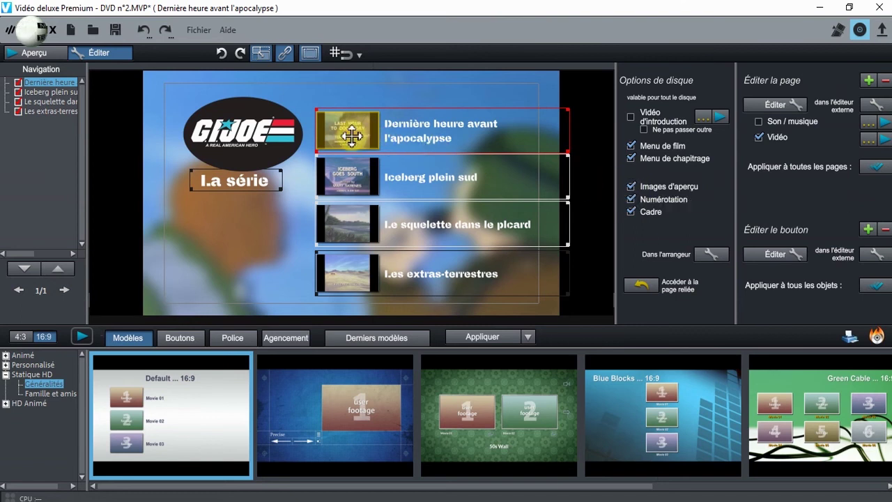
{"action": "left_click", "coordinate": [631, 201]}
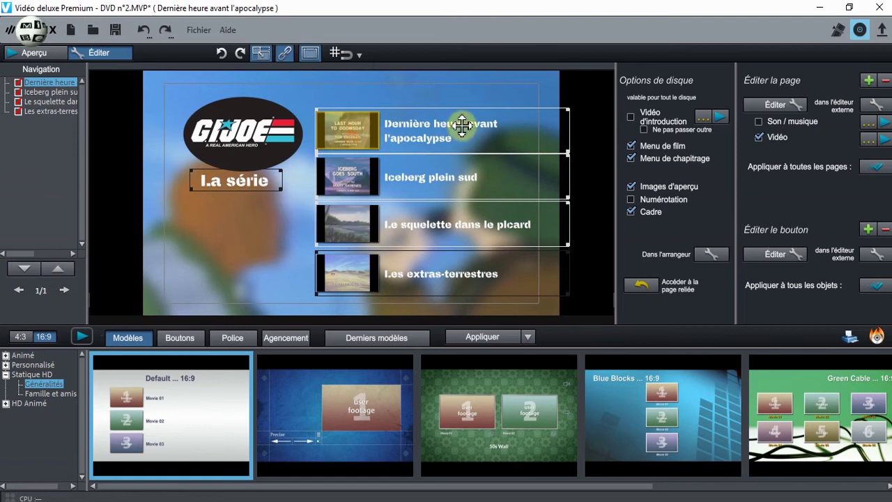
- Create a new menu button using Bouton Lecture.png from the 1-Fichiers pour menu folder as its graphic
{"action": "right_click", "coordinate": [226, 223]}
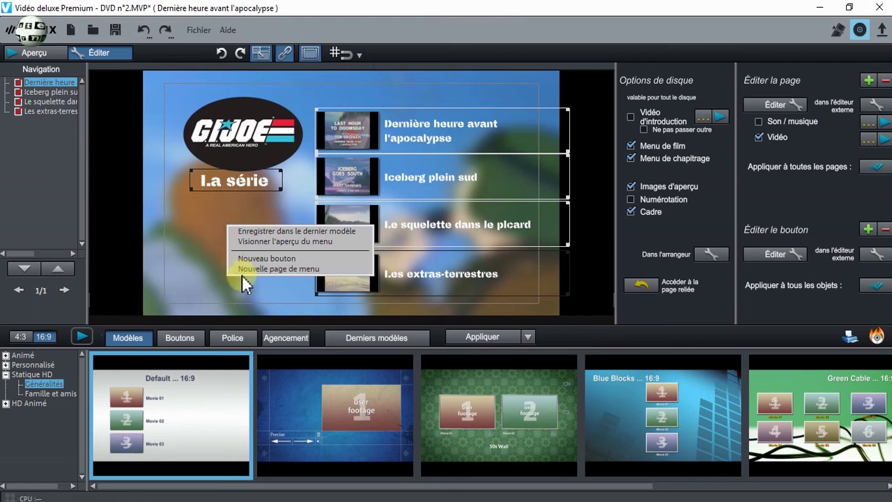
{"action": "left_click", "coordinate": [257, 259]}
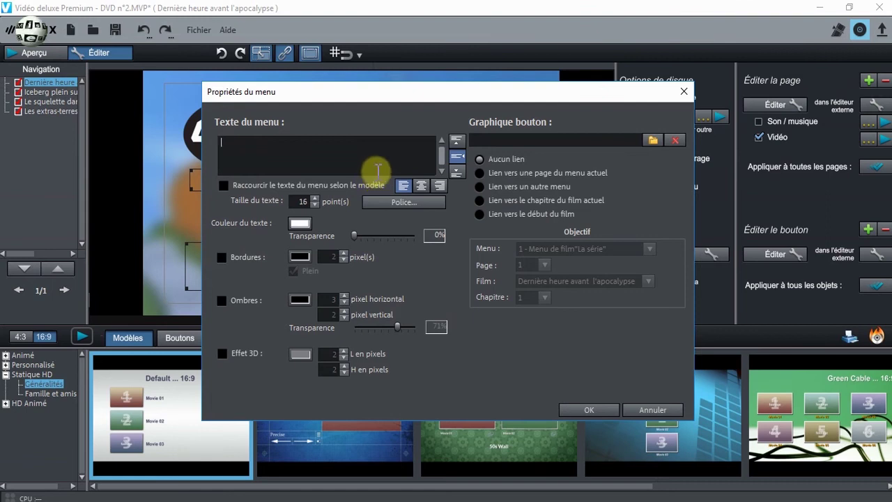
{"action": "left_click", "coordinate": [652, 140]}
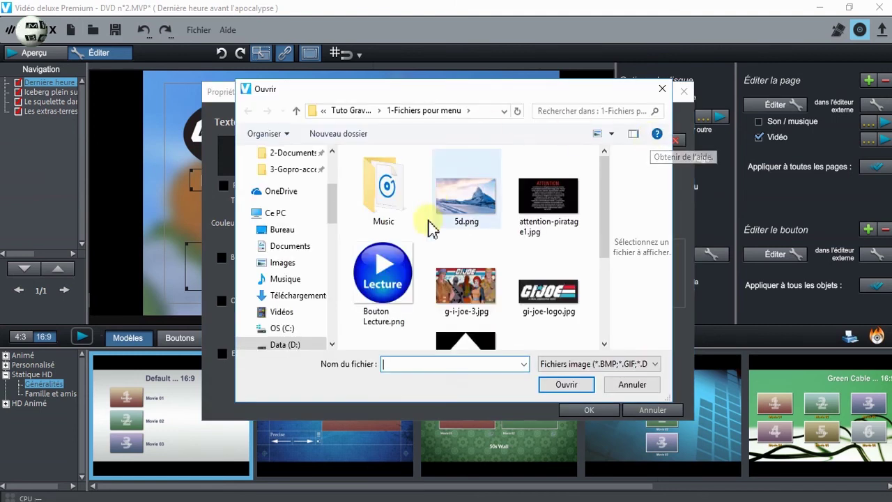
{"action": "left_click", "coordinate": [394, 275]}
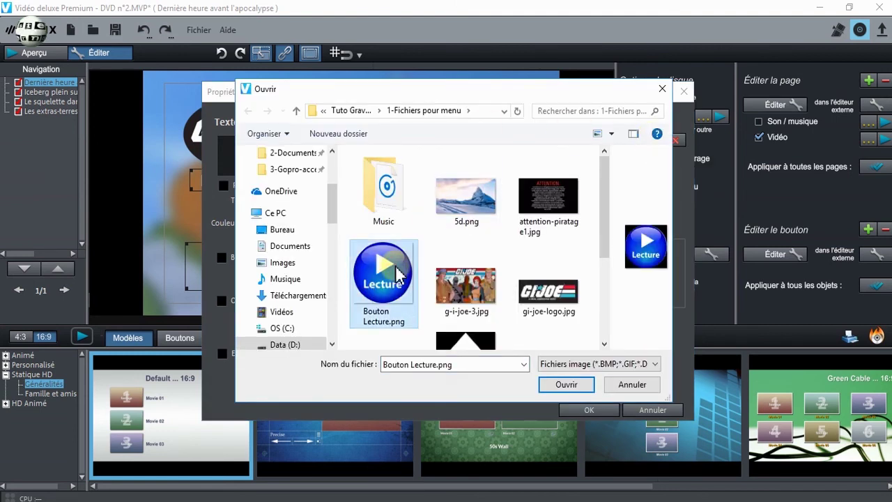
{"action": "left_click", "coordinate": [563, 388]}
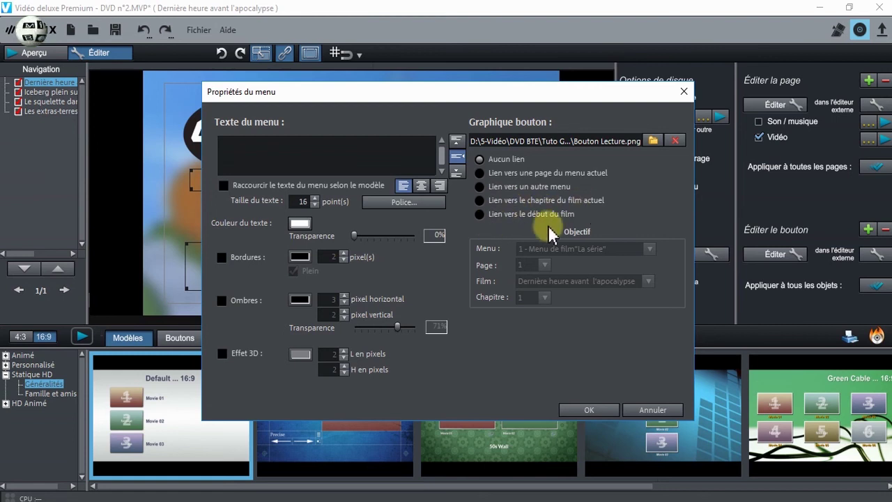
- Link the new button to the start of the film "Dernière heure avant l'apocalypse"
{"action": "left_click", "coordinate": [480, 214]}
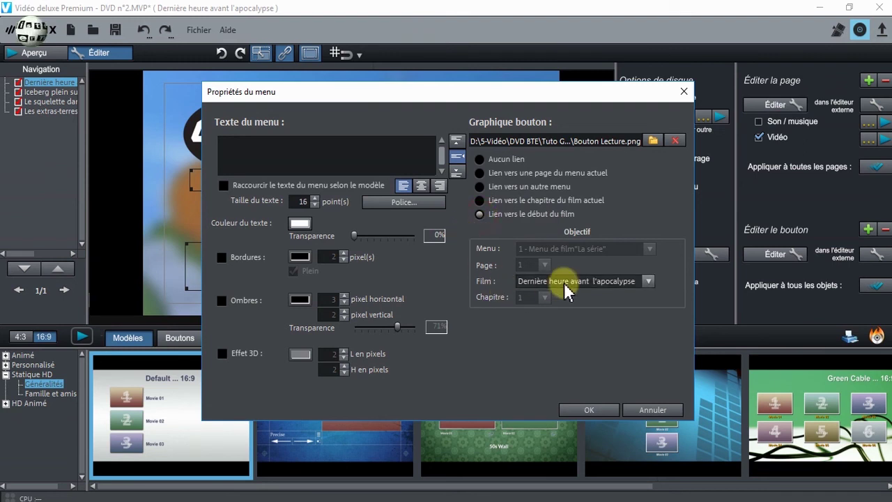
{"action": "left_click", "coordinate": [646, 283]}
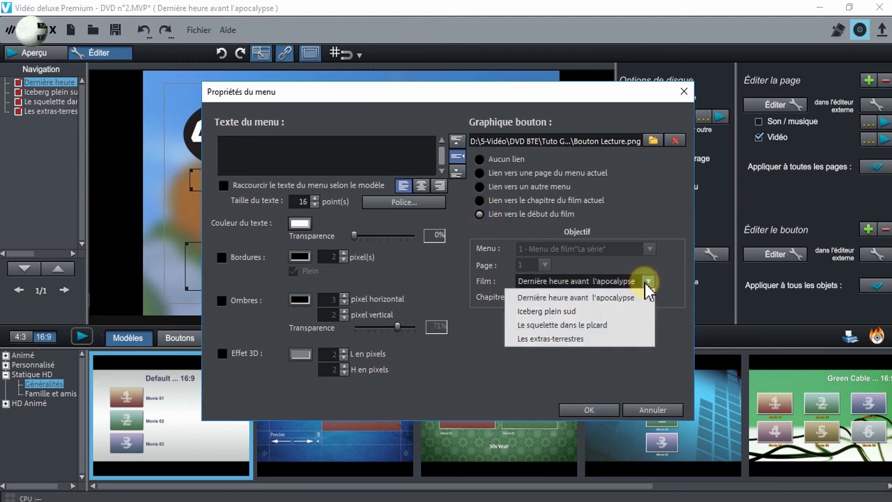
{"action": "left_click", "coordinate": [603, 301]}
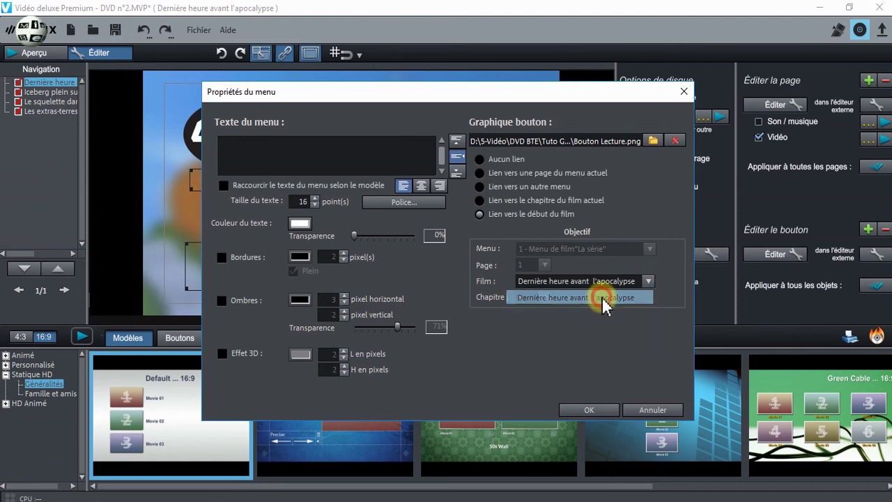
{"action": "left_click", "coordinate": [589, 411]}
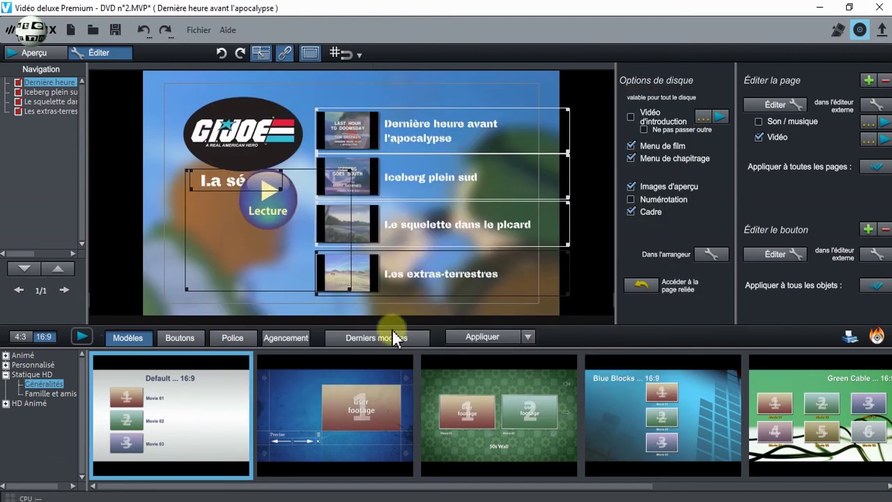
- Shrink the Lecture button slightly and position it below the "La série" title
{"action": "left_click_drag", "start_coordinate": [266, 210], "coordinate": [229, 251]}
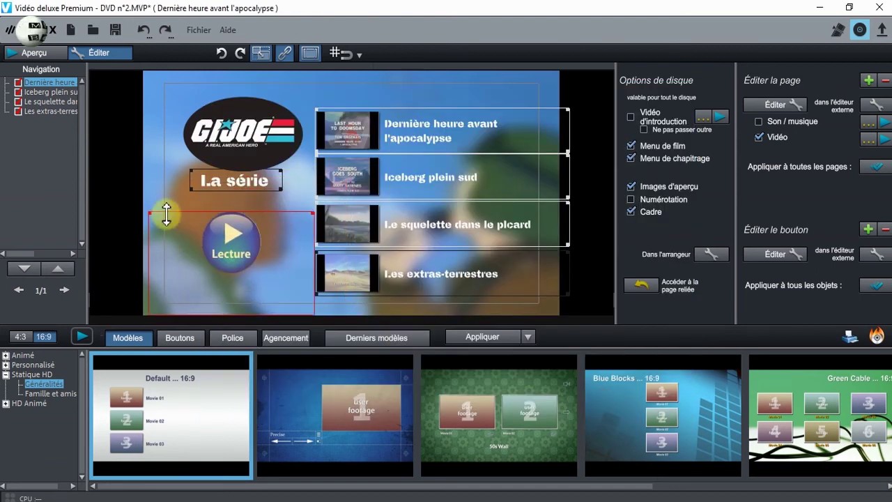
{"action": "left_click_drag", "start_coordinate": [149, 211], "coordinate": [182, 237]}
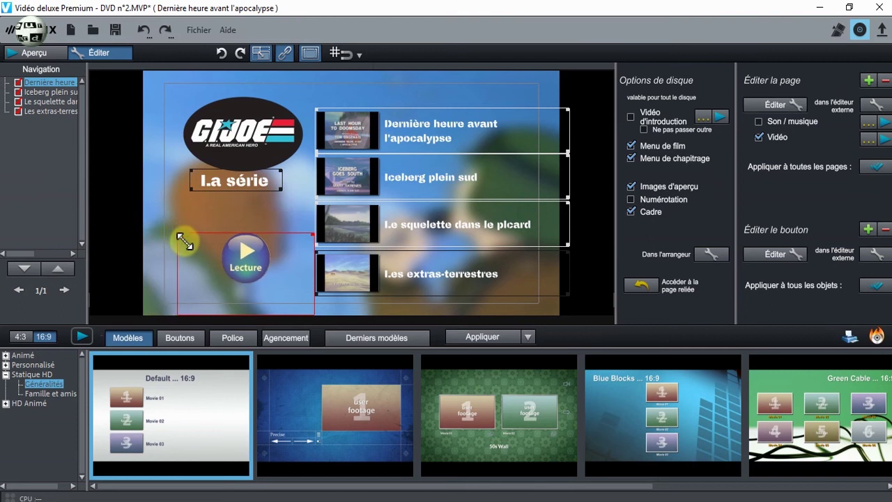
{"action": "mouse_move", "coordinate": [246, 251]}
{"action": "left_mouse_down"}
{"action": "mouse_move", "coordinate": [236, 230]}
{"action": "mouse_move", "coordinate": [242, 241]}
{"action": "left_mouse_up"}
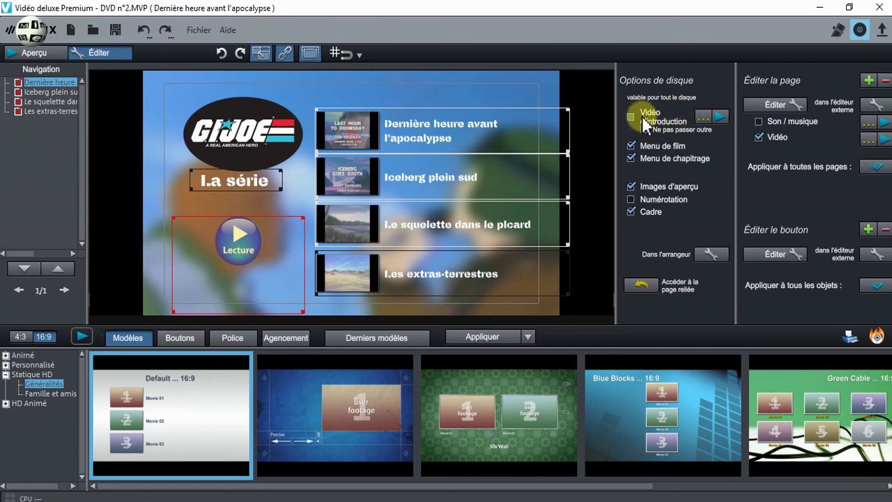
- Set Avertissement 1.mp4 as the disc's introduction video with Ne pas passer outre enabled, and play it as a check
{"action": "left_click", "coordinate": [702, 119]}
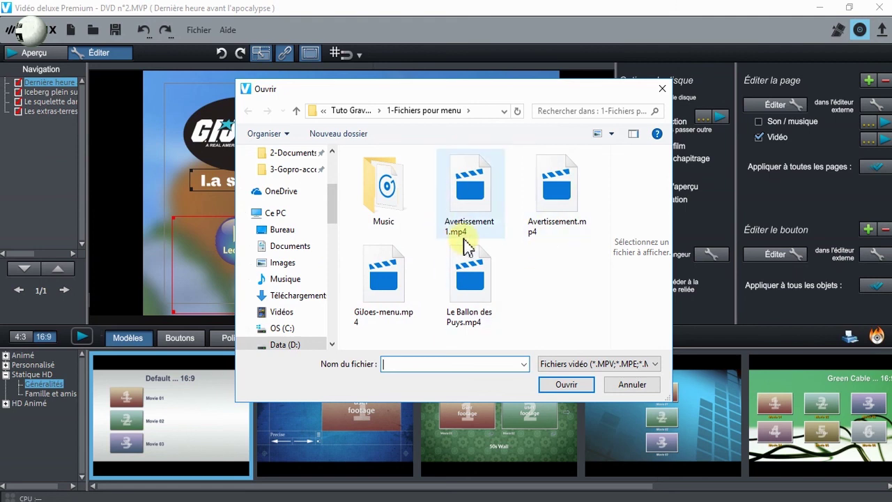
{"action": "left_click", "coordinate": [467, 197]}
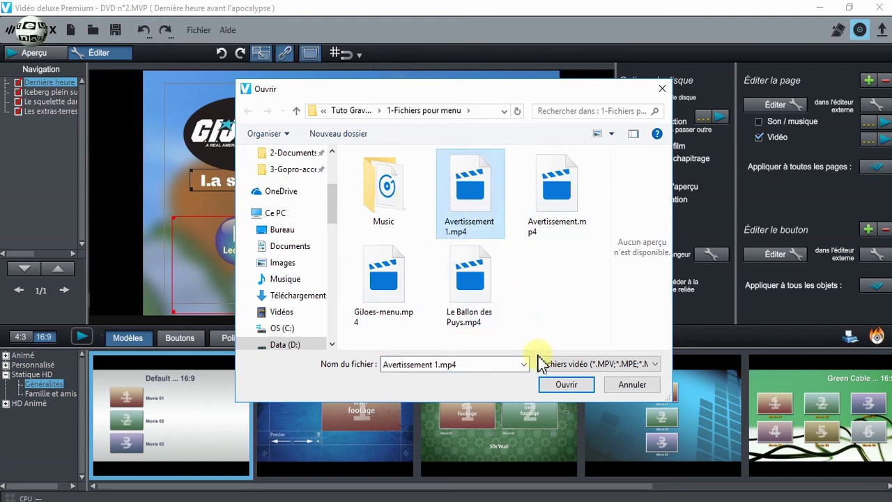
{"action": "left_click", "coordinate": [568, 386]}
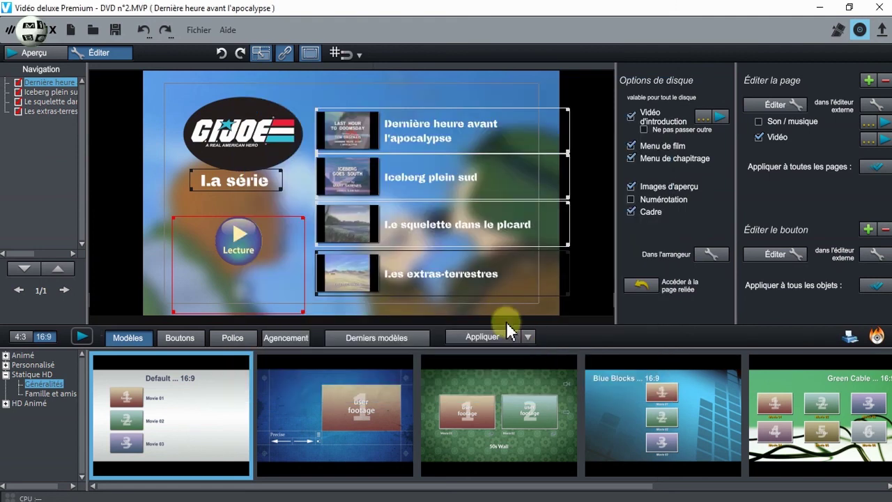
{"action": "left_click", "coordinate": [720, 118]}
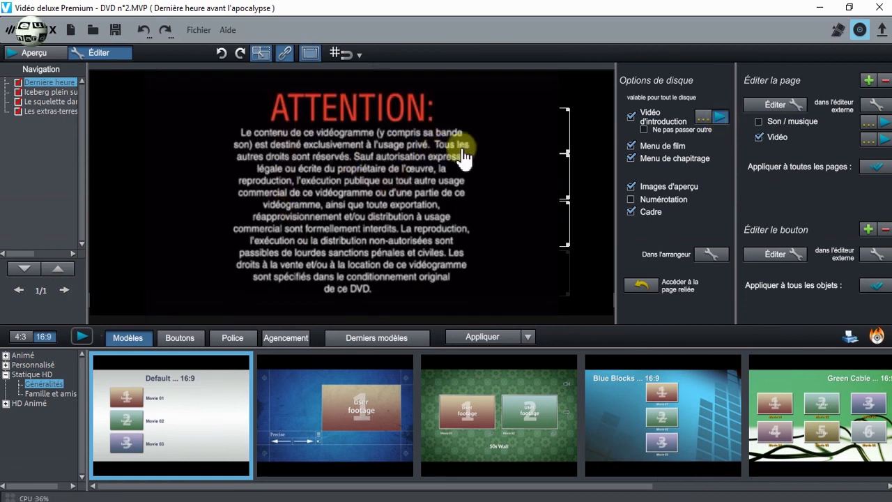
{"action": "left_click", "coordinate": [722, 119]}
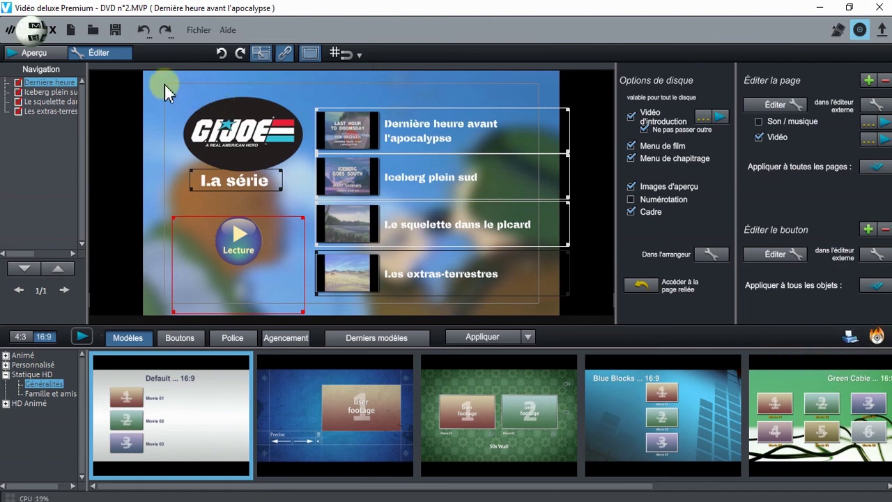
- Switch from menu editing to the preview mode of the finished Gi Joe disc menu
{"action": "left_click", "coordinate": [36, 49]}
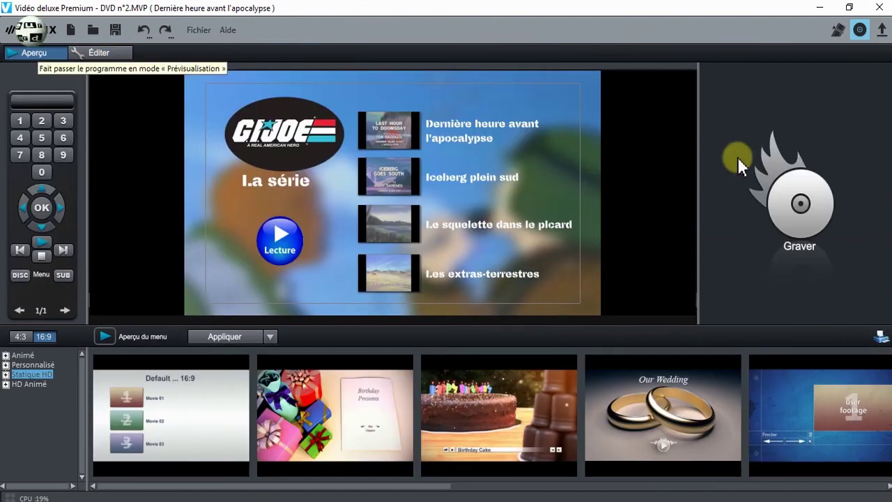